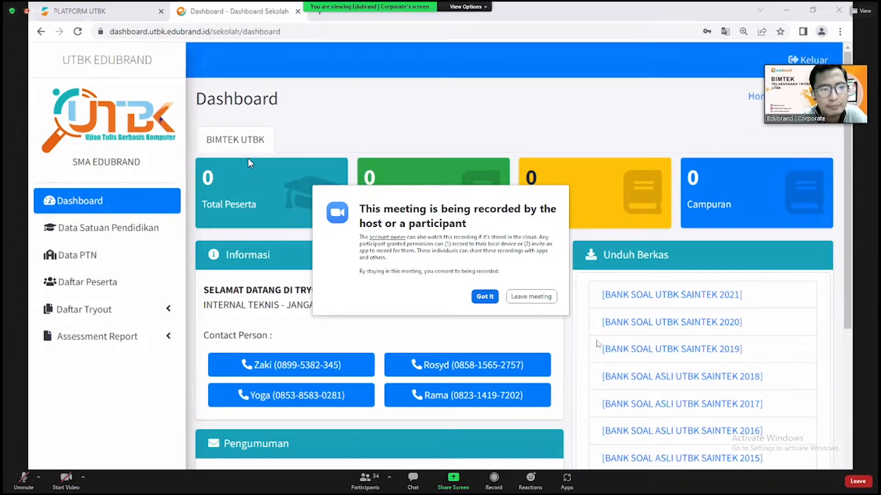
- Dismiss the recording notice, leave full screen and check that OBS is still recording
{"action": "left_click", "coordinate": [482, 297]}
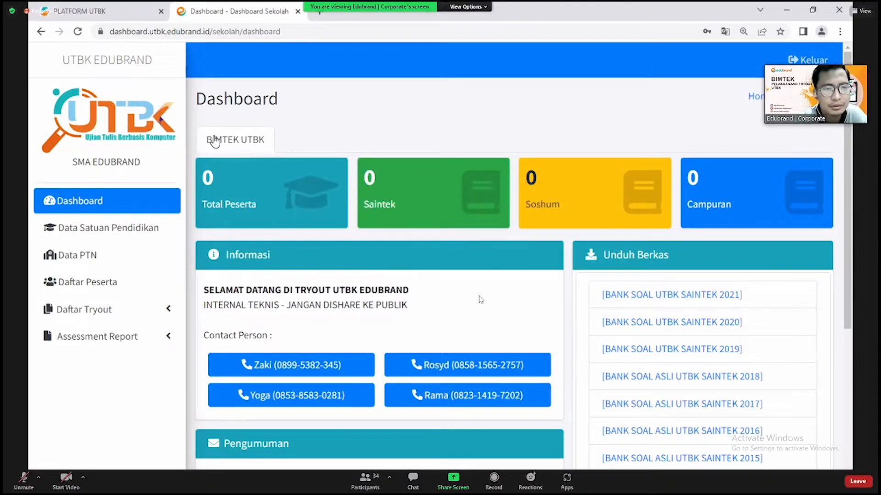
{"action": "double_click", "coordinate": [461, 398]}
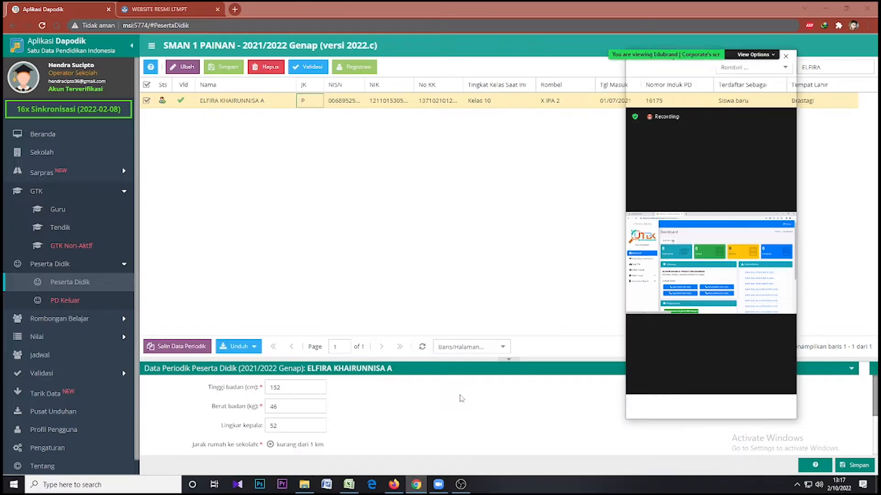
{"action": "left_click", "coordinate": [461, 485]}
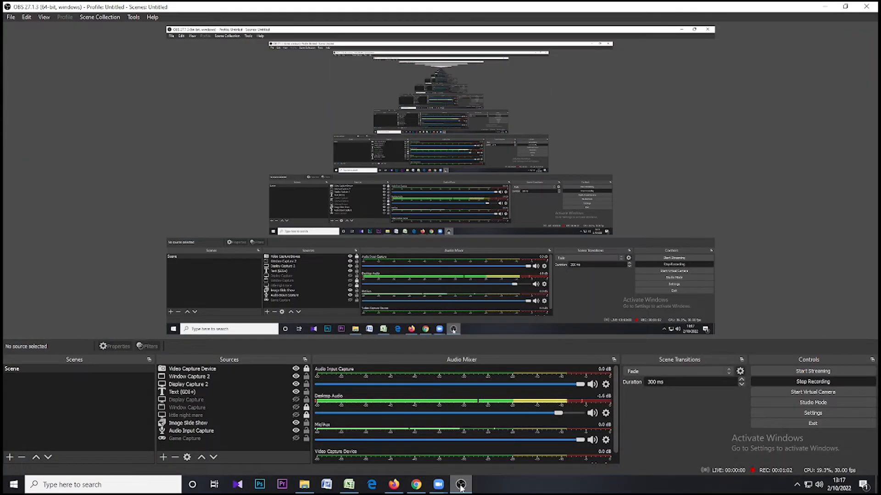
{"action": "left_click", "coordinate": [461, 485]}
- Minimize OBS, the browsers and Zoom home, then make the meeting full screen
{"action": "left_click", "coordinate": [545, 226]}
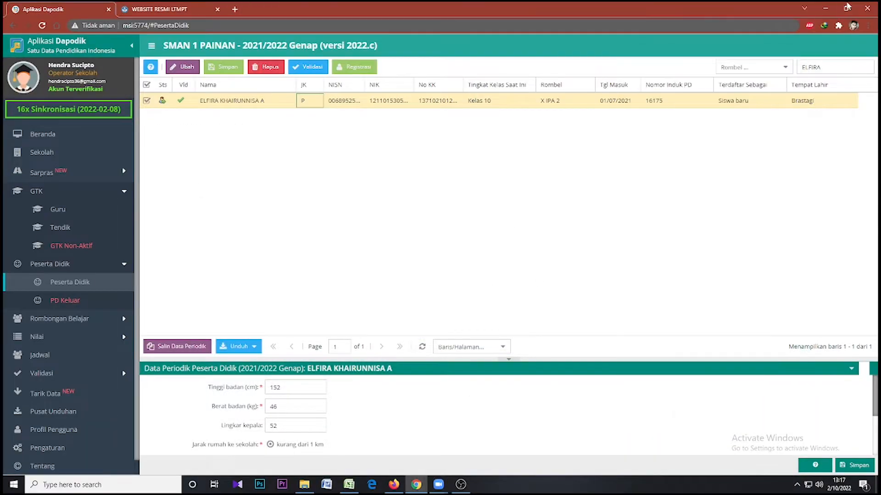
{"action": "left_click", "coordinate": [825, 8]}
{"action": "left_click", "coordinate": [820, 9]}
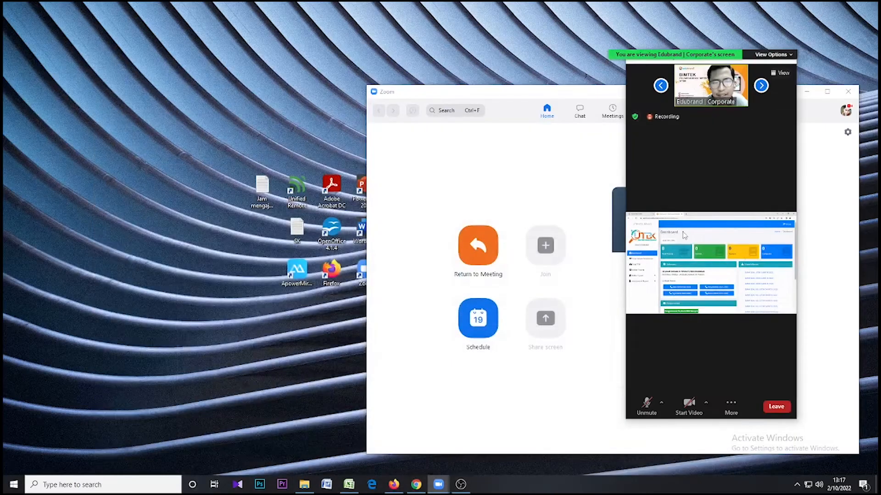
{"action": "left_click", "coordinate": [568, 166]}
{"action": "left_click", "coordinate": [807, 92]}
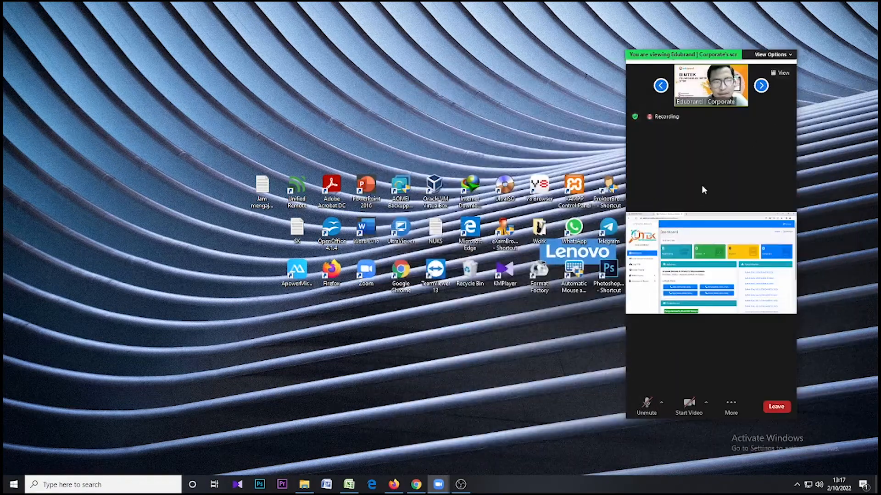
{"action": "double_click", "coordinate": [703, 189]}
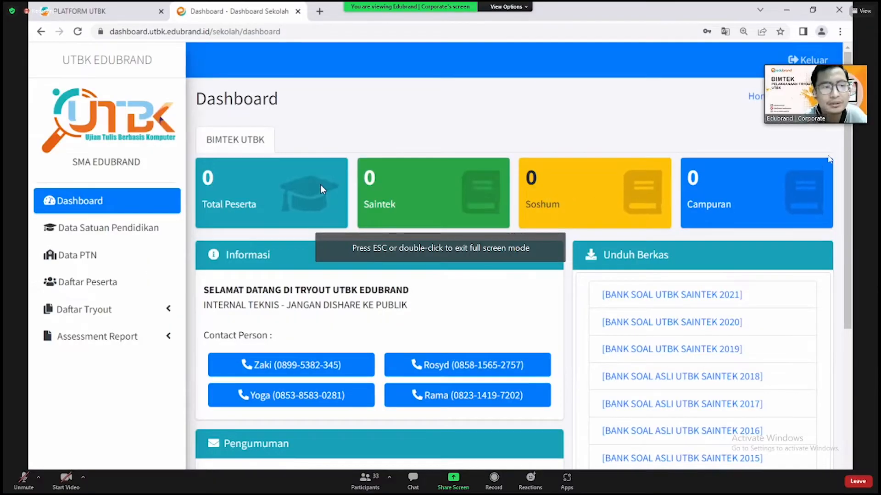
{"action": "mouse_move", "coordinate": [822, 61]}
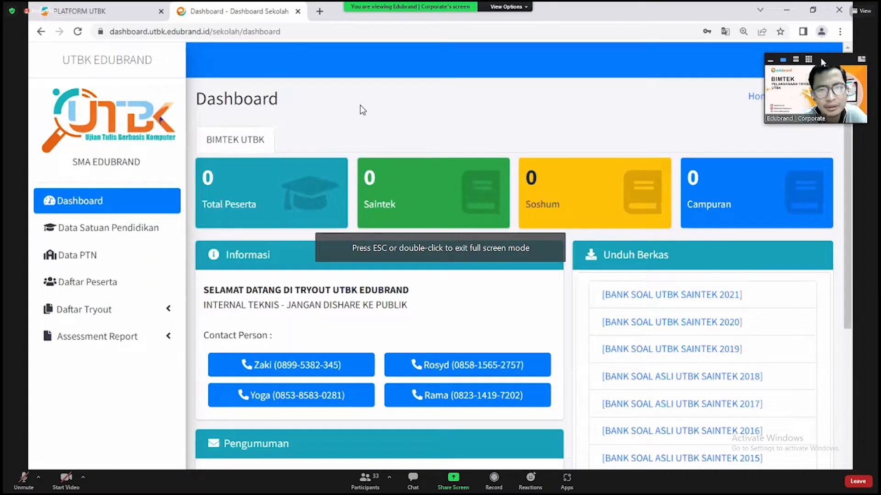
{"action": "left_click_drag", "start_coordinate": [822, 61], "coordinate": [811, 409]}
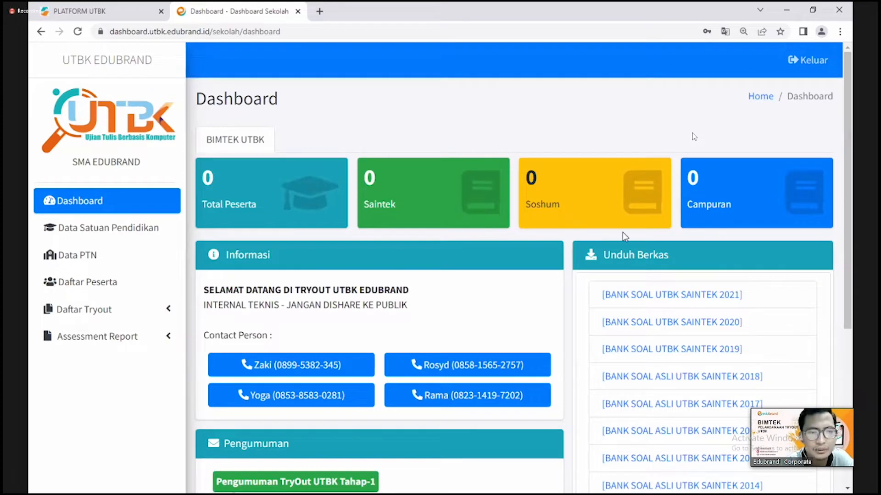
{"action": "scroll", "coordinate": [581, 206], "scroll_direction": "down", "scroll_amount": 1}
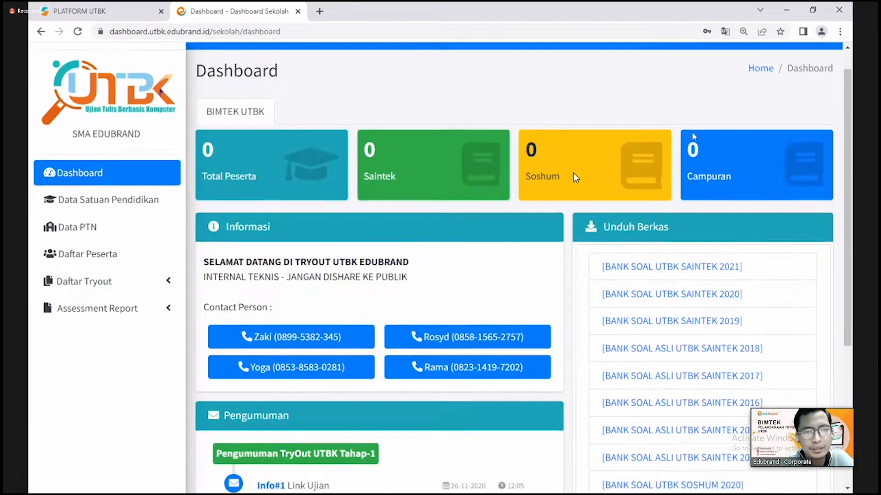
{"action": "scroll", "coordinate": [681, 210], "scroll_direction": "down", "scroll_amount": 1}
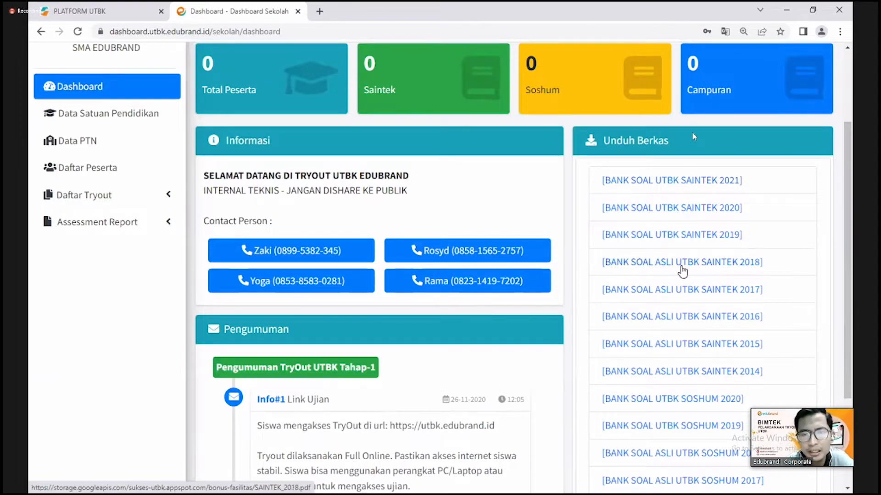
{"action": "scroll", "coordinate": [702, 252], "scroll_direction": "down", "scroll_amount": 1}
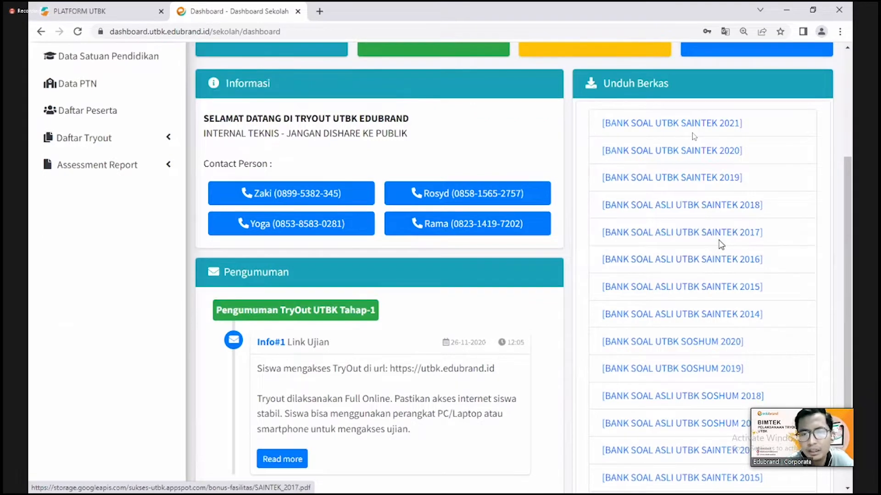
{"action": "scroll", "coordinate": [722, 244], "scroll_direction": "up", "scroll_amount": 1}
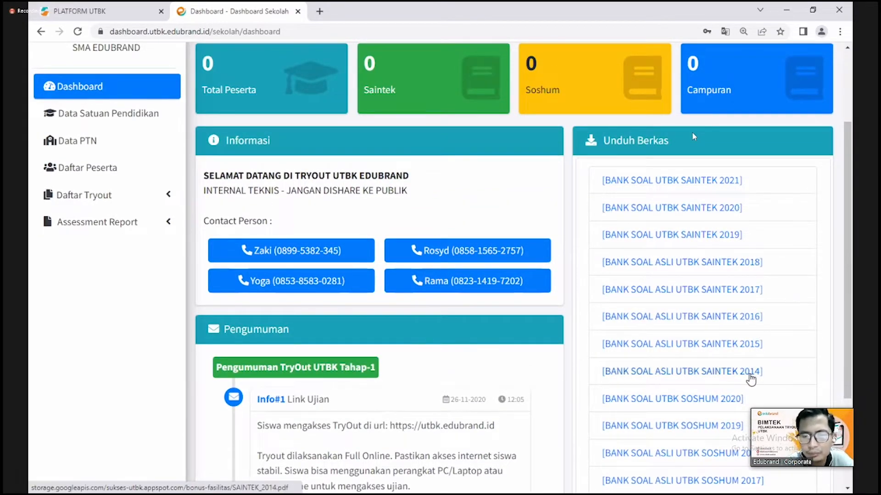
{"action": "scroll", "coordinate": [750, 379], "scroll_direction": "down", "scroll_amount": 2}
{"action": "scroll", "coordinate": [751, 367], "scroll_direction": "down", "scroll_amount": 1}
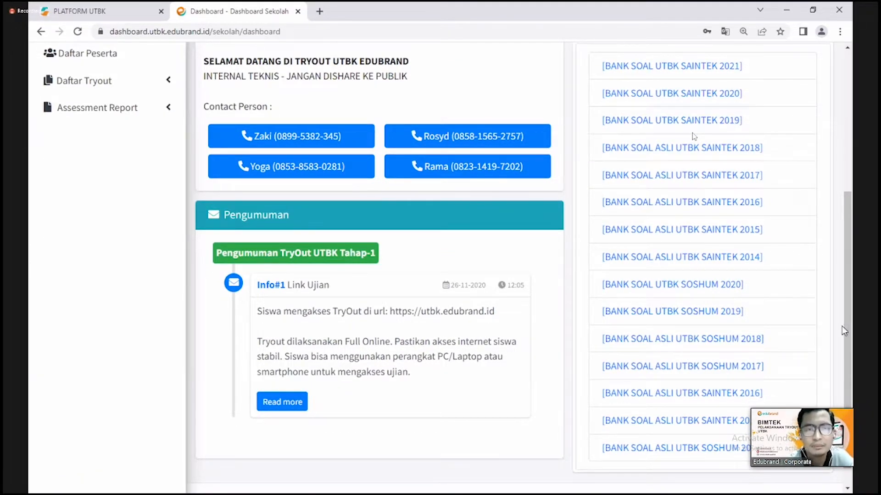
{"action": "scroll", "coordinate": [800, 325], "scroll_direction": "up", "scroll_amount": 1}
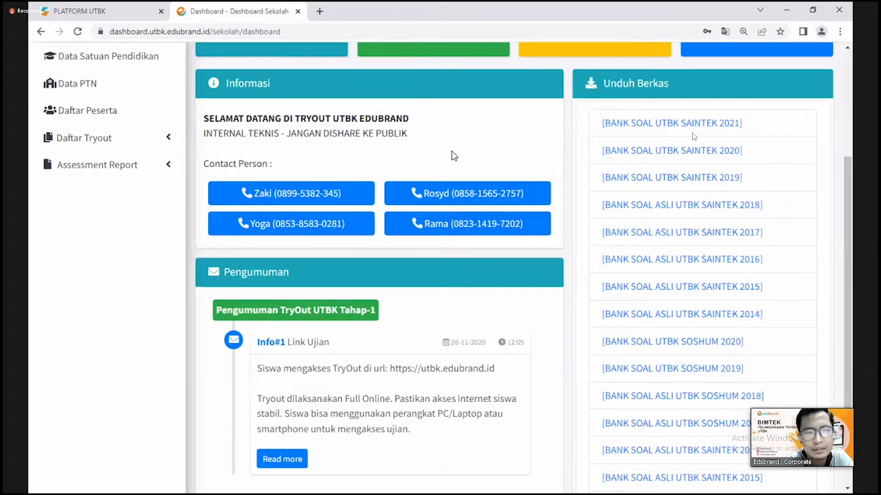
- Lower OBS Mic/Aux volume from 0.0 dB to -2.4 dB, then restore the full-screen meeting
{"action": "double_click", "coordinate": [727, 265]}
{"action": "left_click", "coordinate": [460, 485]}
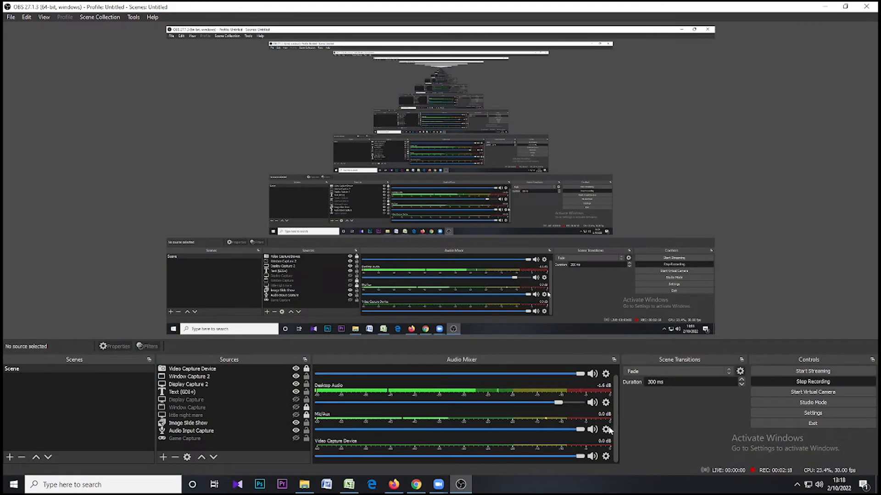
{"action": "left_click_drag", "start_coordinate": [581, 429], "coordinate": [319, 430]}
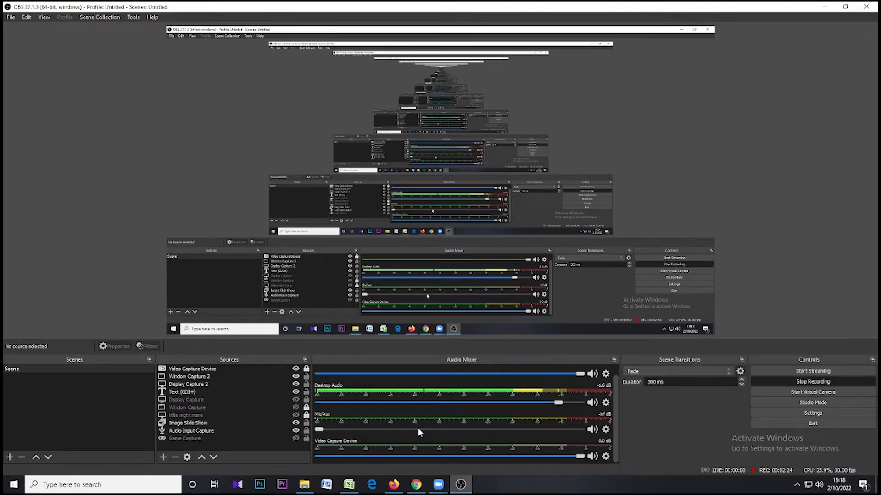
{"action": "left_click", "coordinate": [824, 6]}
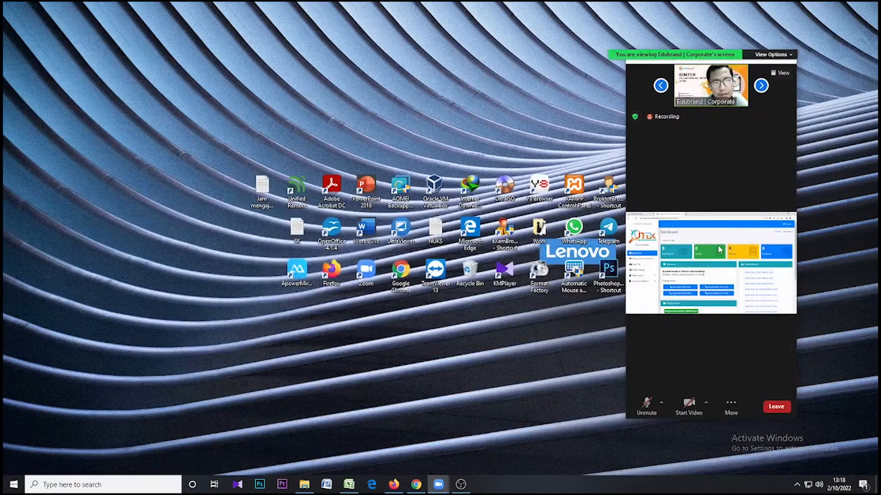
{"action": "double_click", "coordinate": [784, 68]}
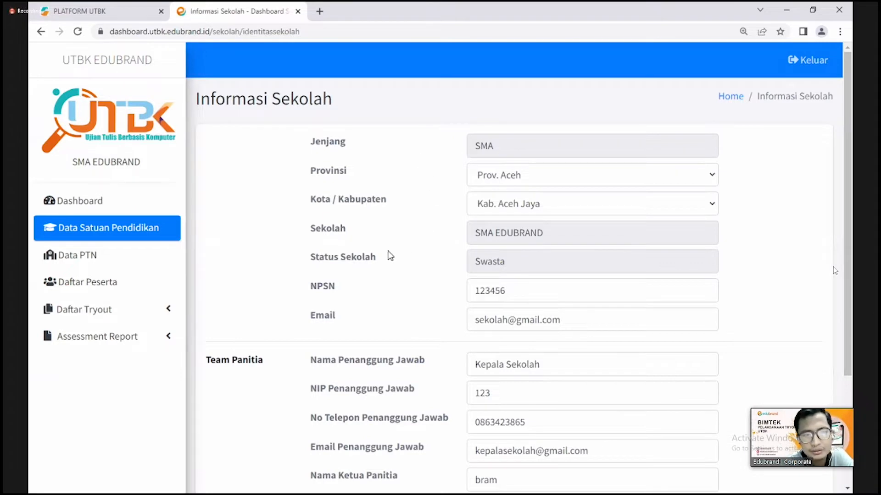
- Replace the school's NPSN value in Data Satuan Pendidikan with the new number
{"action": "scroll", "coordinate": [355, 293], "scroll_direction": "down", "scroll_amount": 1}
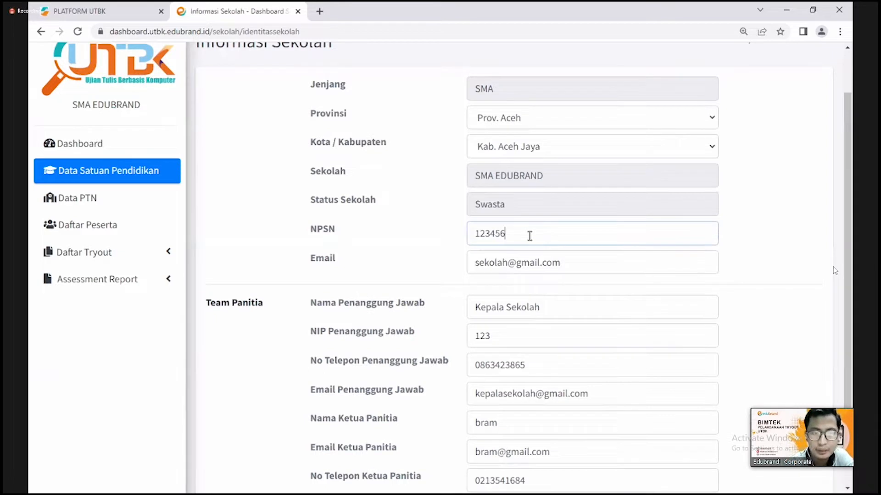
{"action": "key", "text": "BackSpace"}
{"action": "key", "text": "BackSpace"}
{"action": "key", "text": "BackSpace"}
{"action": "key", "text": "BackSpace"}
{"action": "key", "text": "BackSpace"}
{"action": "key", "text": "BackSpace"}
{"action": "type", "text": "P"}
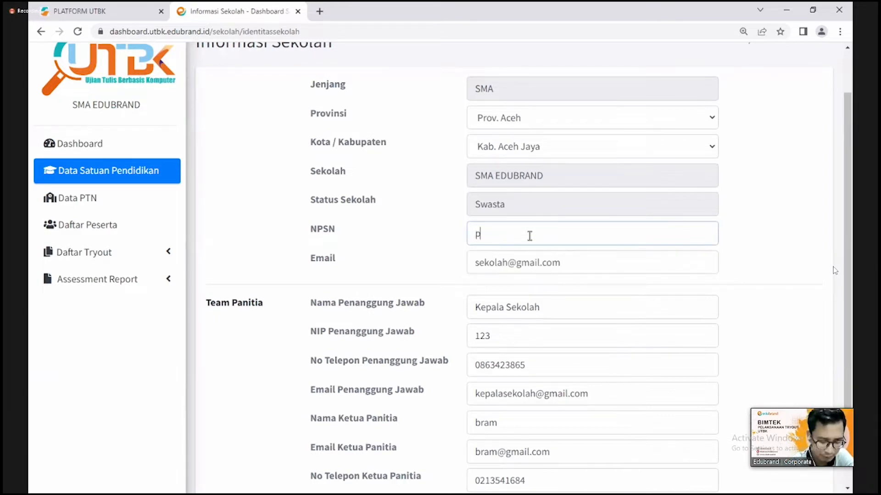
{"action": "key", "text": "BackSpace"}
{"action": "type", "text": "5673287"}
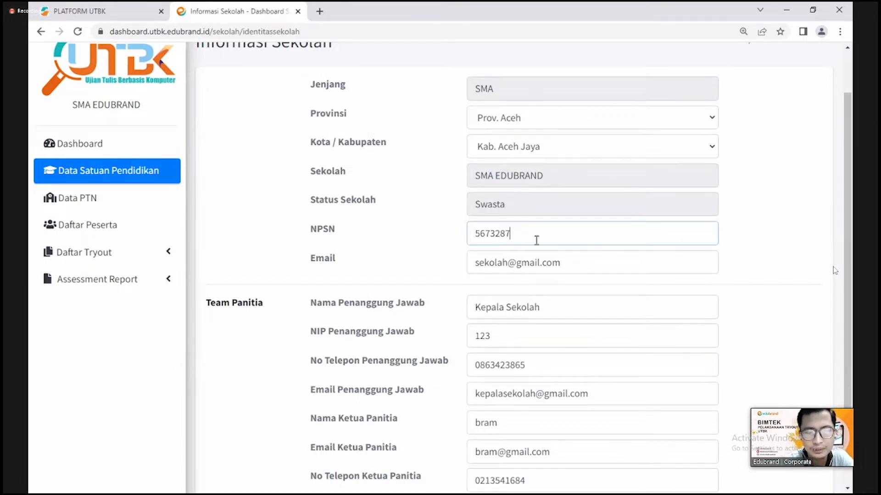
- Replace the school's contact email with the new address
{"action": "left_click_drag", "start_coordinate": [609, 271], "coordinate": [420, 266]}
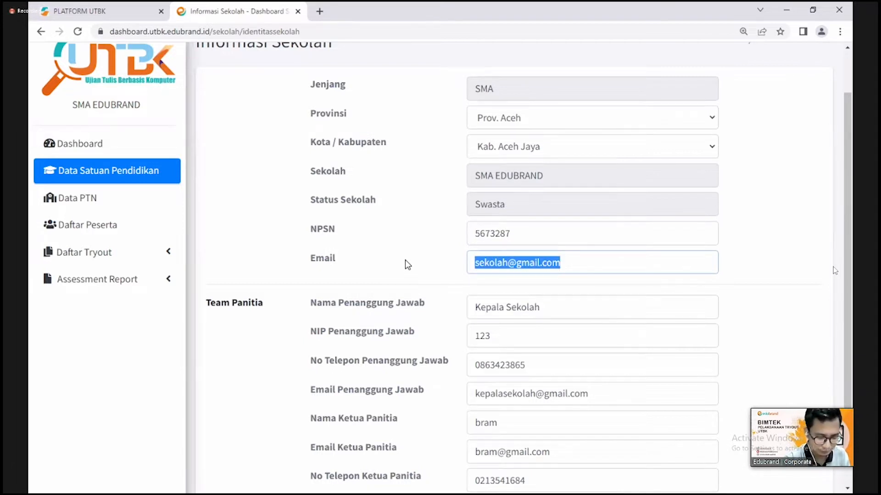
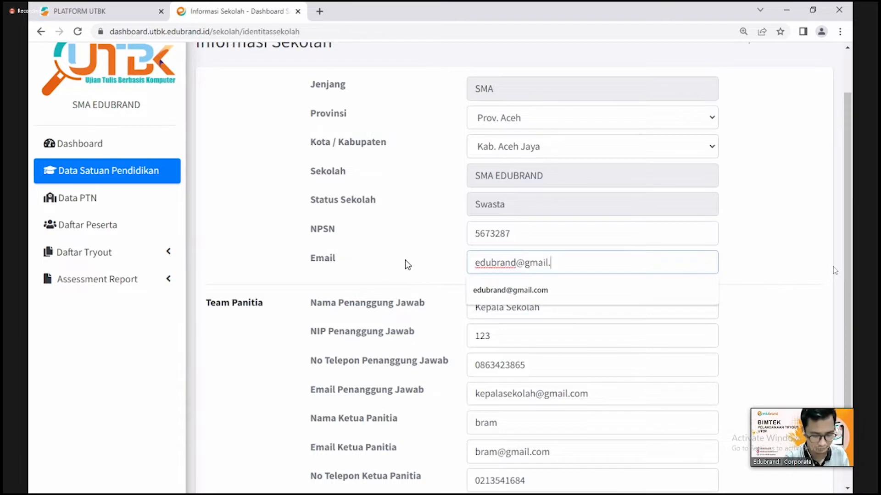
{"action": "left_click", "coordinate": [383, 256]}
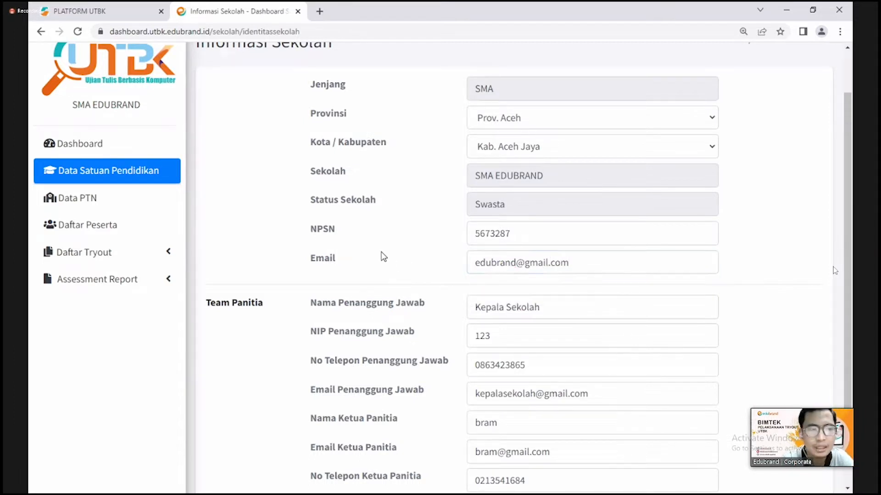
{"action": "scroll", "coordinate": [383, 256], "scroll_direction": "down", "scroll_amount": 1}
{"action": "scroll", "coordinate": [383, 243], "scroll_direction": "down", "scroll_amount": 1}
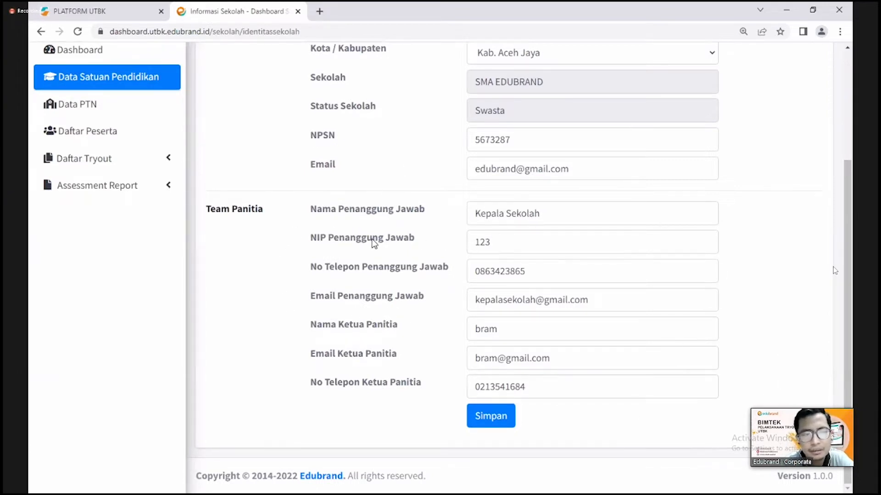
- Enter the responsible person's name and NIP in the Team Panitia section
{"action": "left_click_drag", "start_coordinate": [562, 214], "coordinate": [410, 211]}
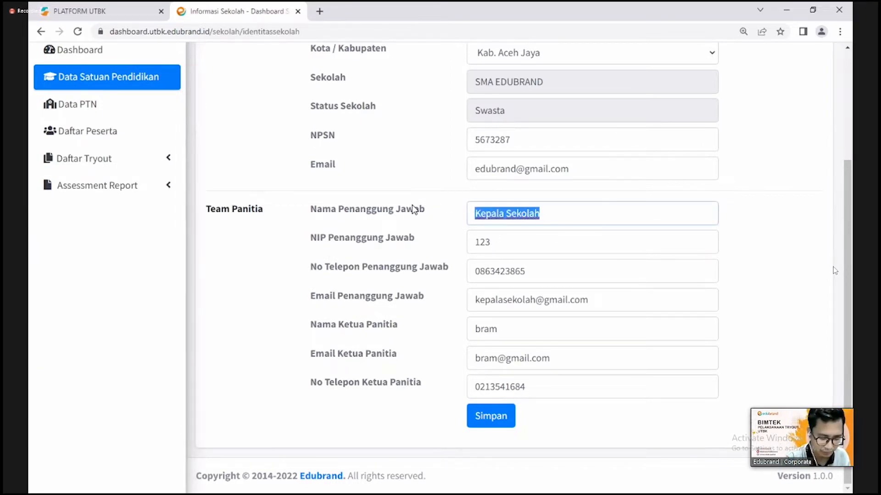
{"action": "type", "text": "pius"}
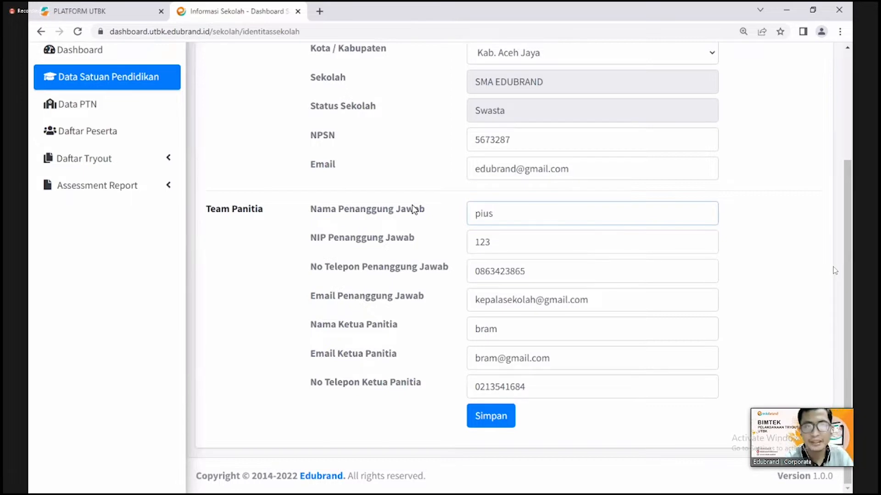
{"action": "left_click", "coordinate": [572, 247]}
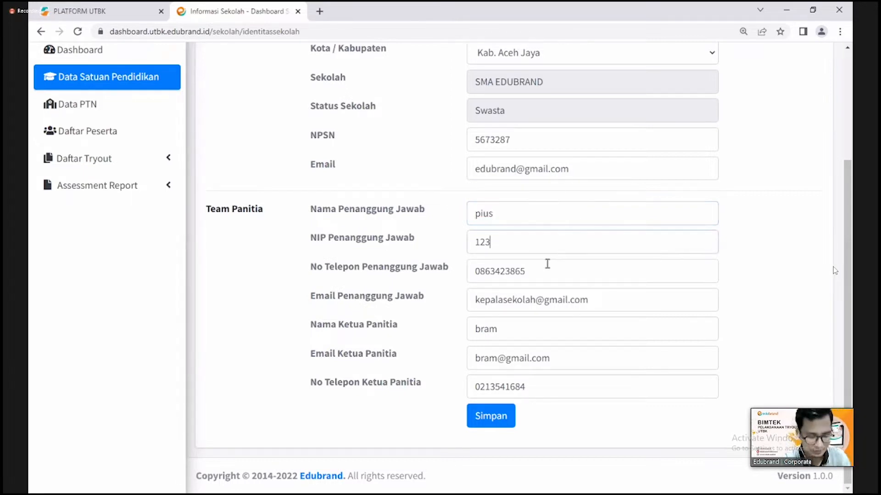
{"action": "type", "text": "7981"}
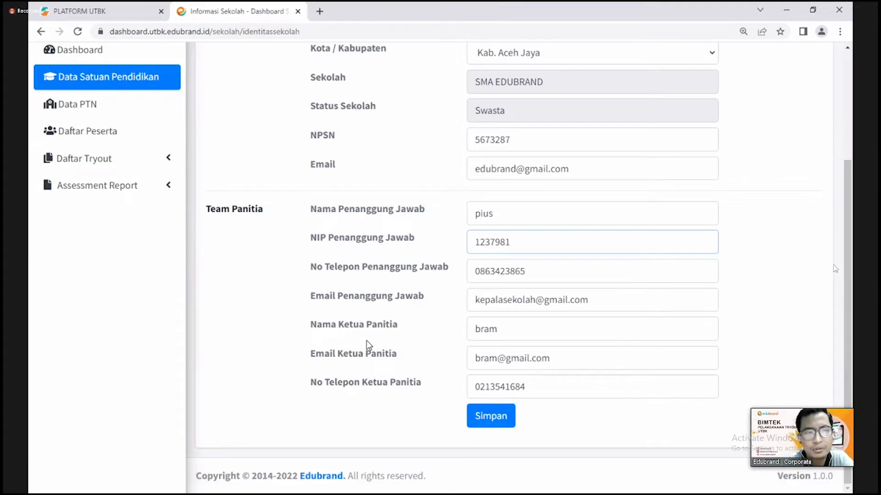
{"action": "left_click", "coordinate": [778, 333]}
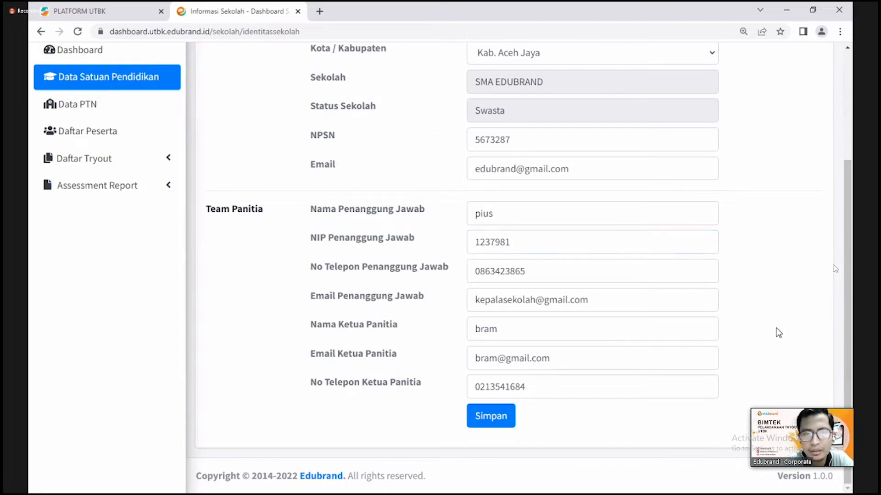
{"action": "scroll", "coordinate": [778, 333], "scroll_direction": "up", "scroll_amount": 3}
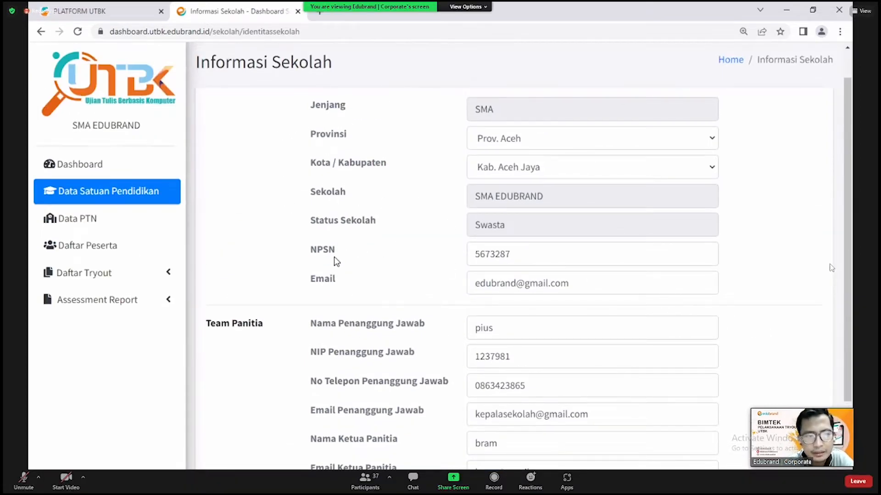
{"action": "scroll", "coordinate": [367, 289], "scroll_direction": "down", "scroll_amount": 1}
{"action": "scroll", "coordinate": [369, 290], "scroll_direction": "down", "scroll_amount": 2}
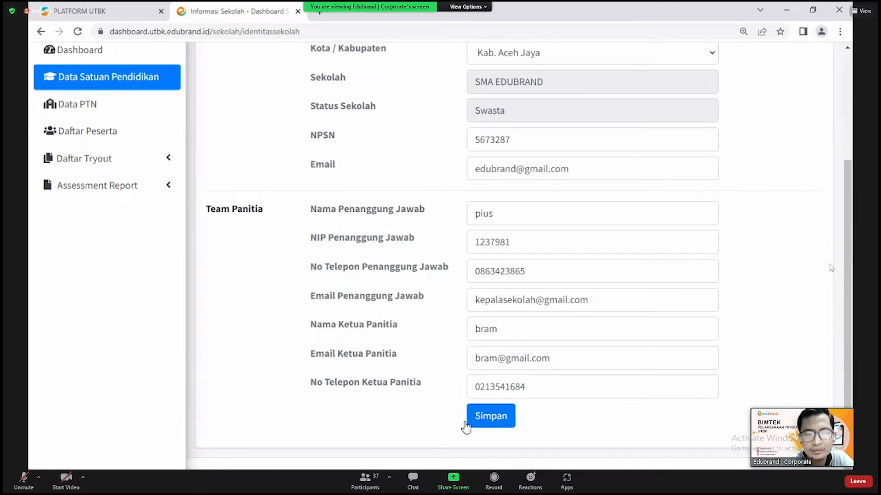
- Save the school information and confirm the 'Data berhasil diupdate!' message
{"action": "left_click", "coordinate": [483, 424]}
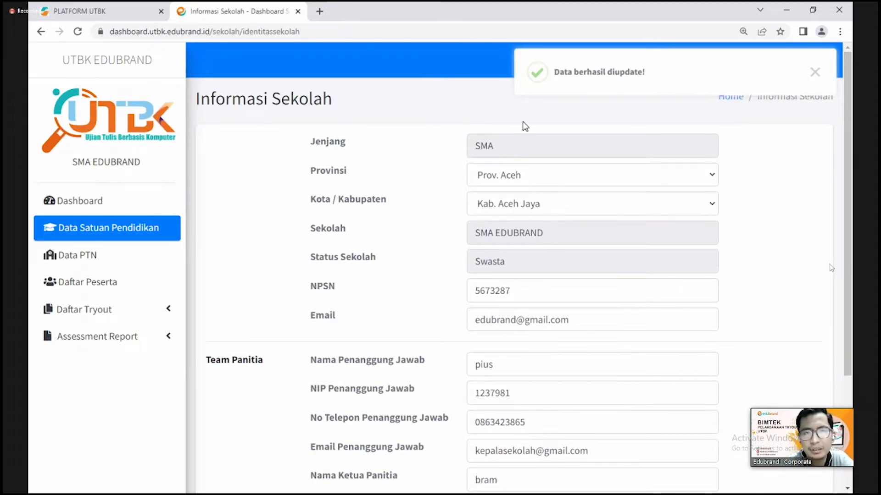
{"action": "scroll", "coordinate": [452, 369], "scroll_direction": "down", "scroll_amount": 3}
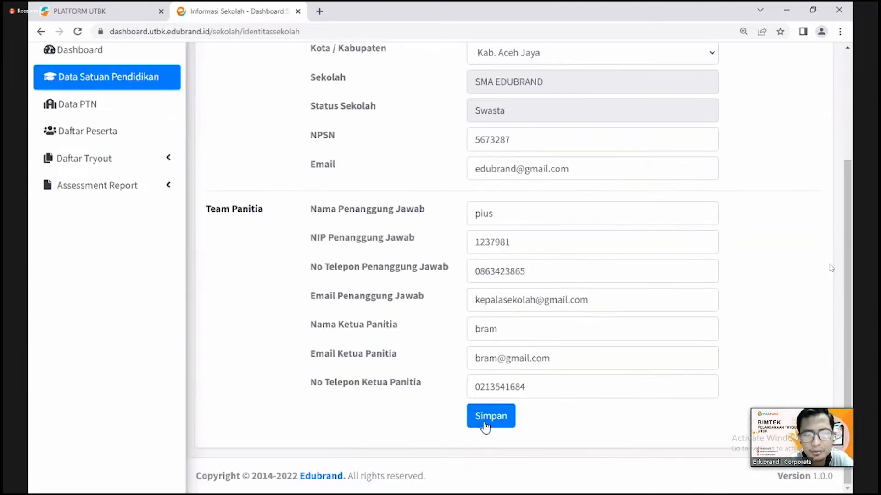
{"action": "scroll", "coordinate": [491, 243], "scroll_direction": "up", "scroll_amount": 3}
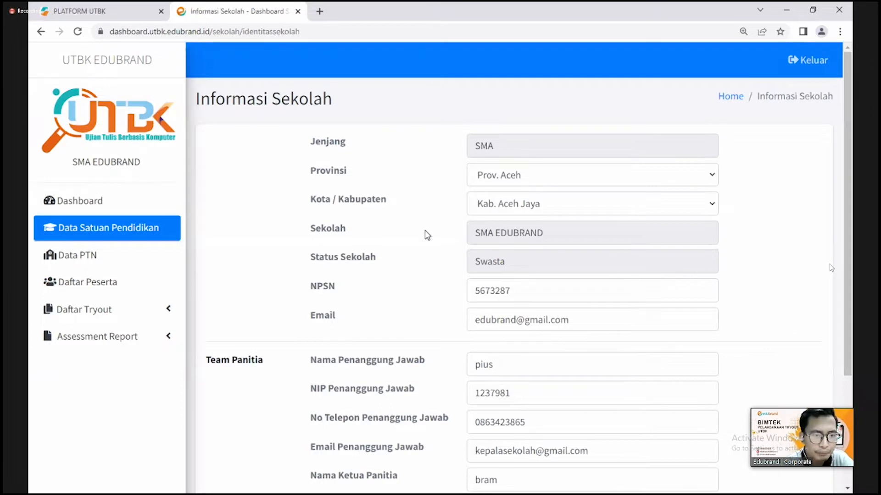
{"action": "left_click", "coordinate": [110, 261]}
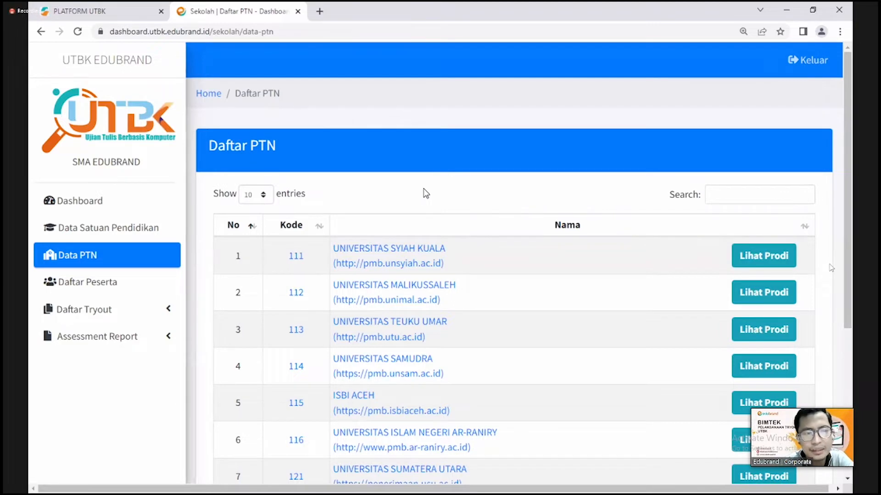
- Browse the Daftar PTN table of 85 universities and search it for 'pad'
{"action": "scroll", "coordinate": [468, 186], "scroll_direction": "down", "scroll_amount": 2}
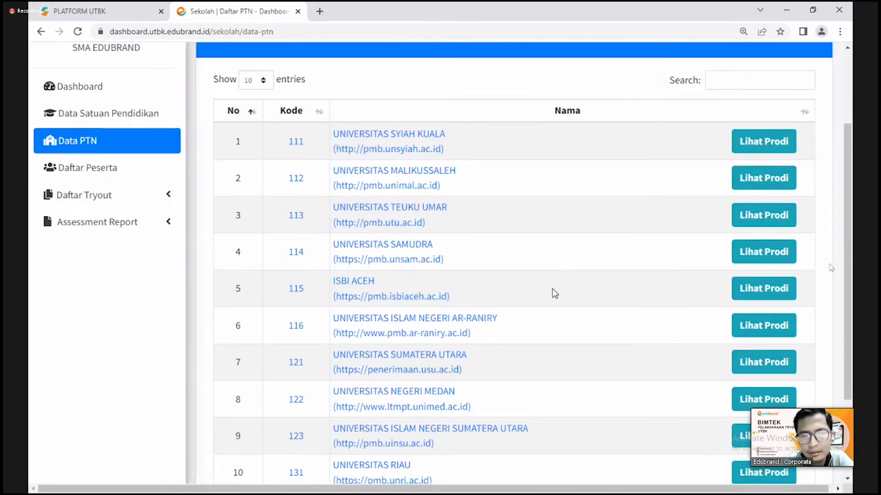
{"action": "scroll", "coordinate": [560, 269], "scroll_direction": "down", "scroll_amount": 2}
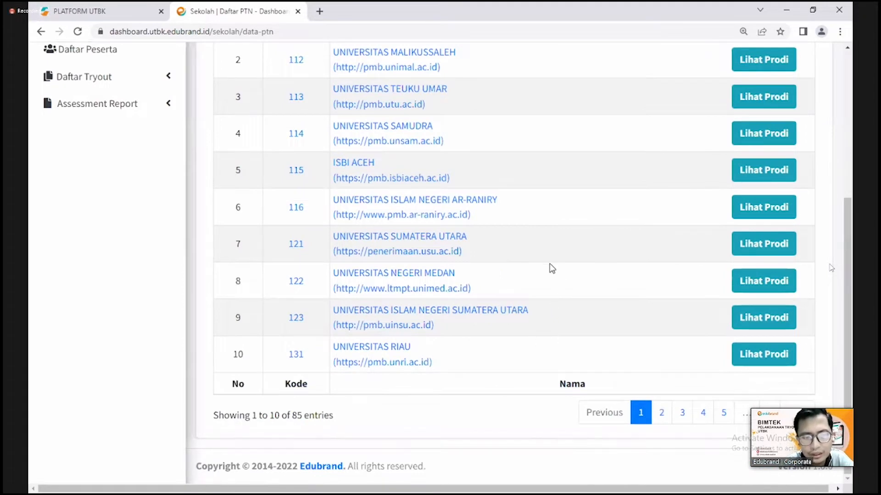
{"action": "scroll", "coordinate": [597, 248], "scroll_direction": "up", "scroll_amount": 3}
{"action": "left_click", "coordinate": [716, 132]}
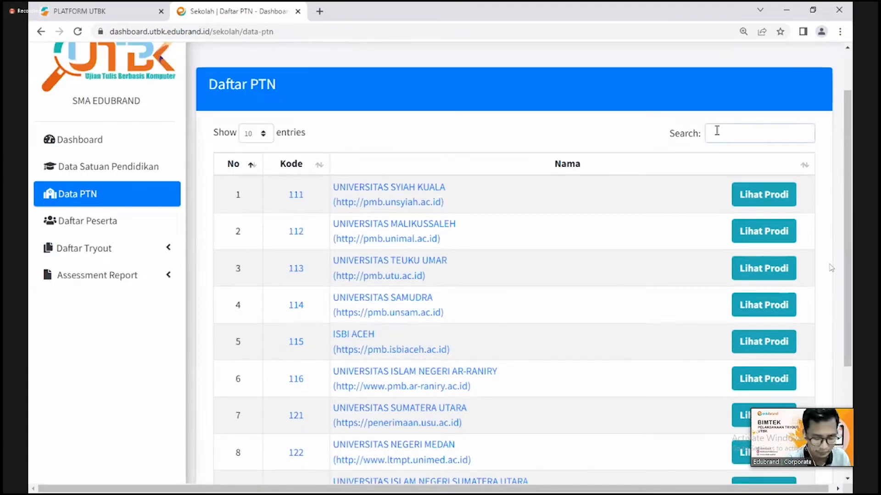
{"action": "type", "text": "pad"}
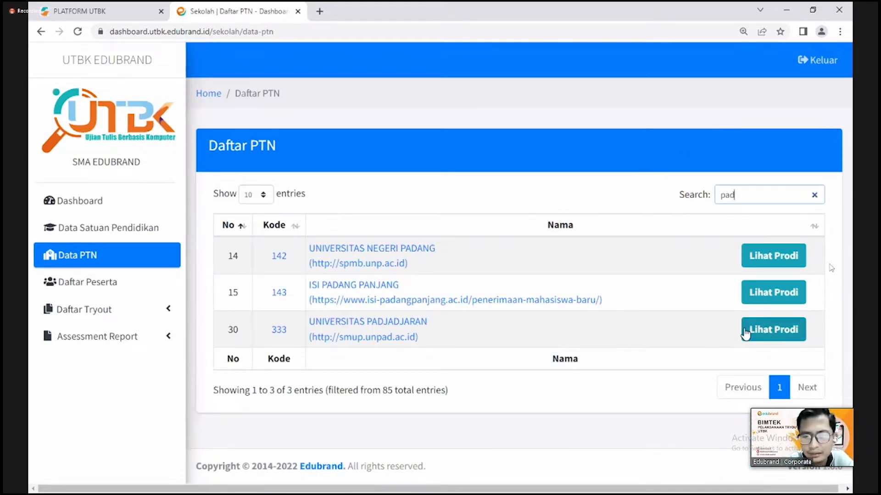
- Open Universitas Padjadjaran's programme list and review its Soshum and Saintek tabs
{"action": "left_click", "coordinate": [762, 337]}
{"action": "scroll", "coordinate": [419, 272], "scroll_direction": "down", "scroll_amount": 3}
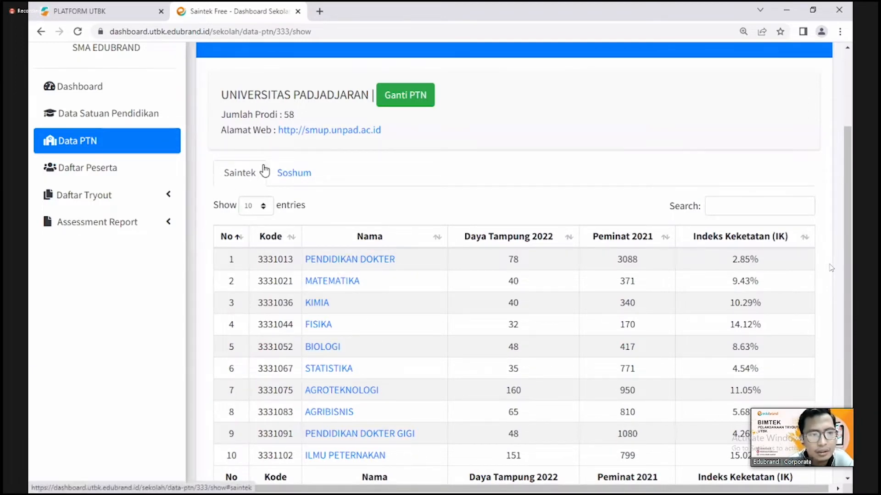
{"action": "left_click", "coordinate": [286, 178]}
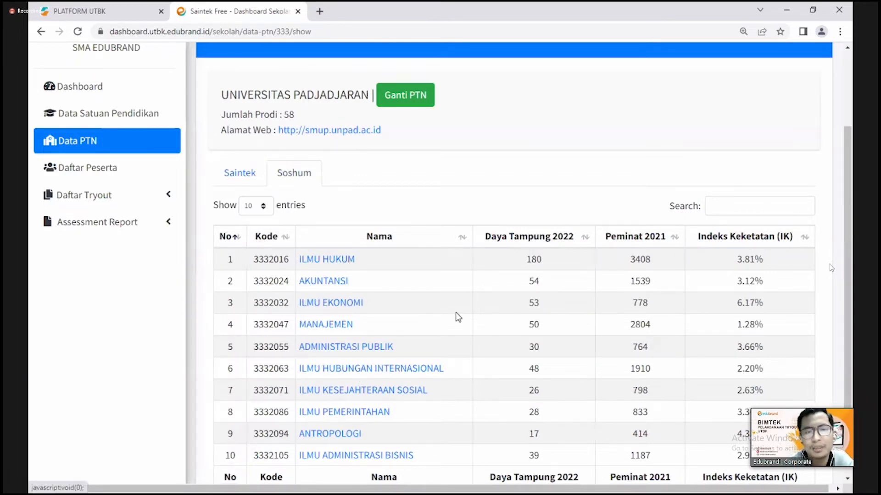
{"action": "scroll", "coordinate": [457, 311], "scroll_direction": "up", "scroll_amount": 3}
{"action": "left_click", "coordinate": [249, 293]}
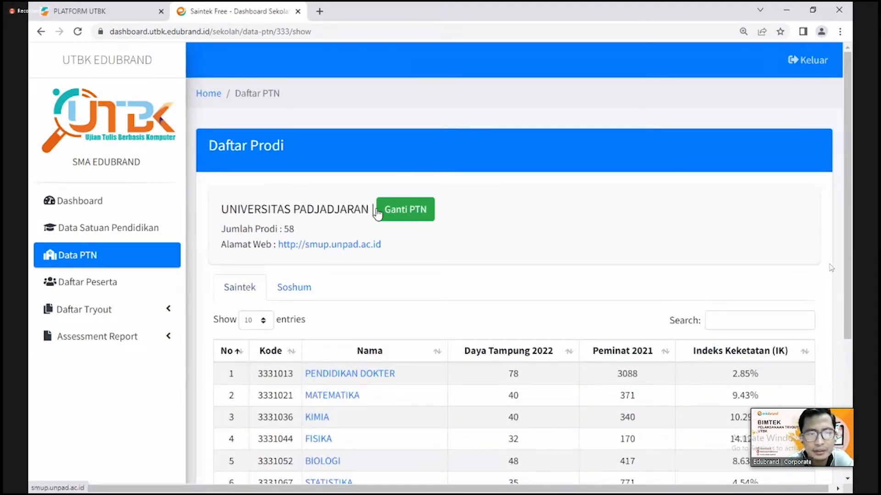
- Use Ganti PTN to return to the full Daftar PTN university list
{"action": "left_click", "coordinate": [411, 213]}
{"action": "scroll", "coordinate": [564, 268], "scroll_direction": "down", "scroll_amount": 4}
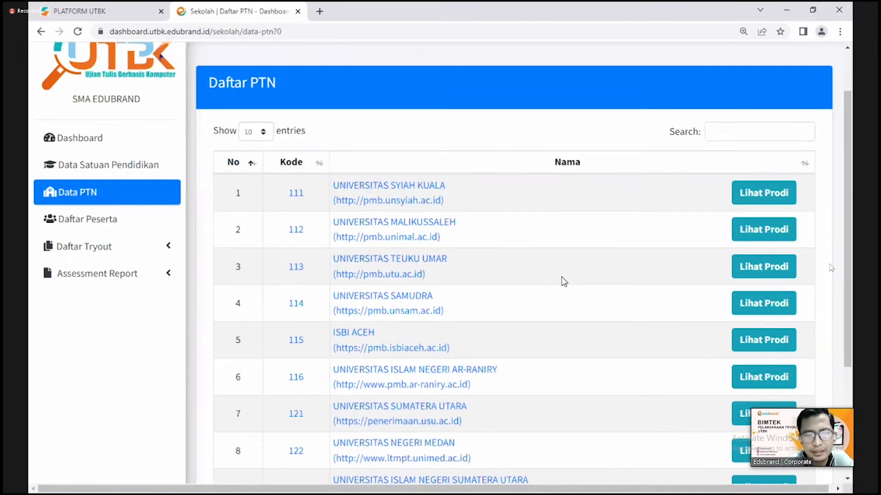
{"action": "scroll", "coordinate": [558, 268], "scroll_direction": "up", "scroll_amount": 3}
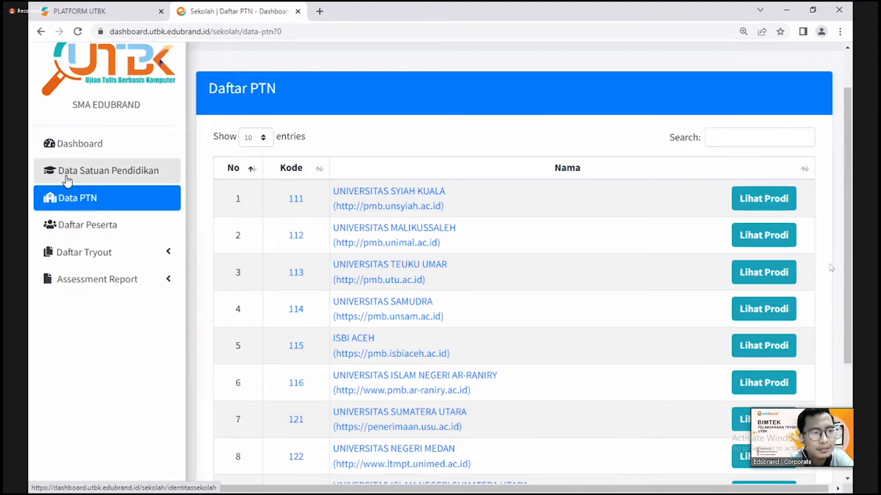
- Download the template_peserta_utbk participant template from the Daftar Peserta page
{"action": "left_click", "coordinate": [133, 234]}
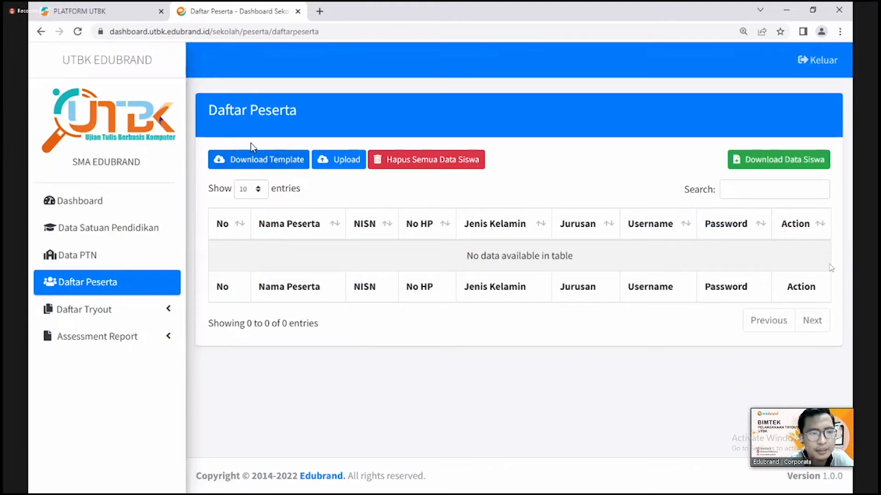
{"action": "left_click", "coordinate": [273, 163]}
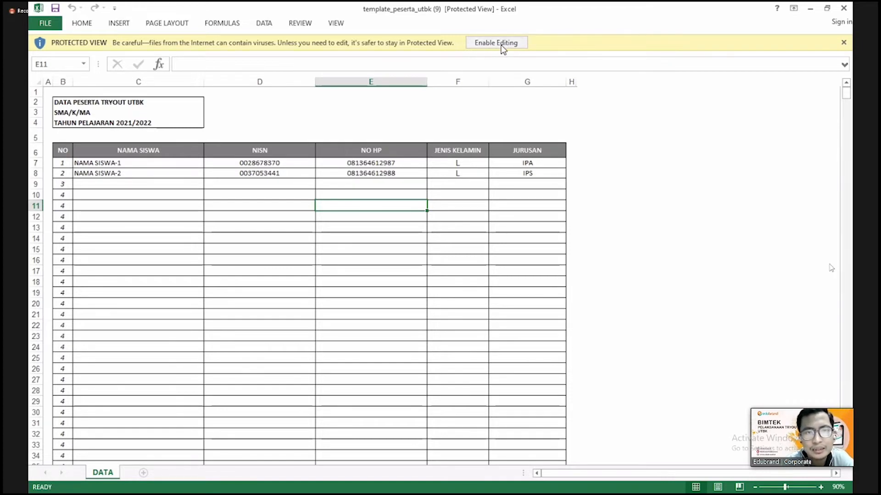
- Enable editing and replace the two sample student names in C7 and C8
{"action": "left_click", "coordinate": [481, 44]}
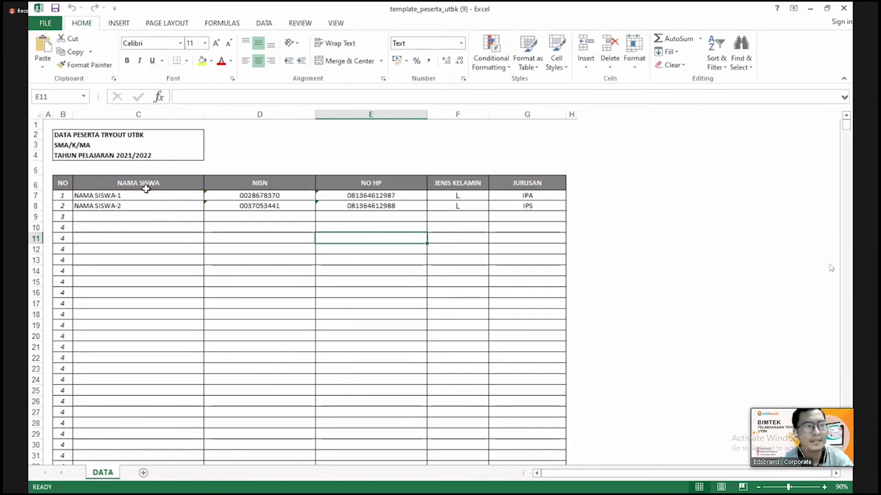
{"action": "left_click", "coordinate": [142, 205]}
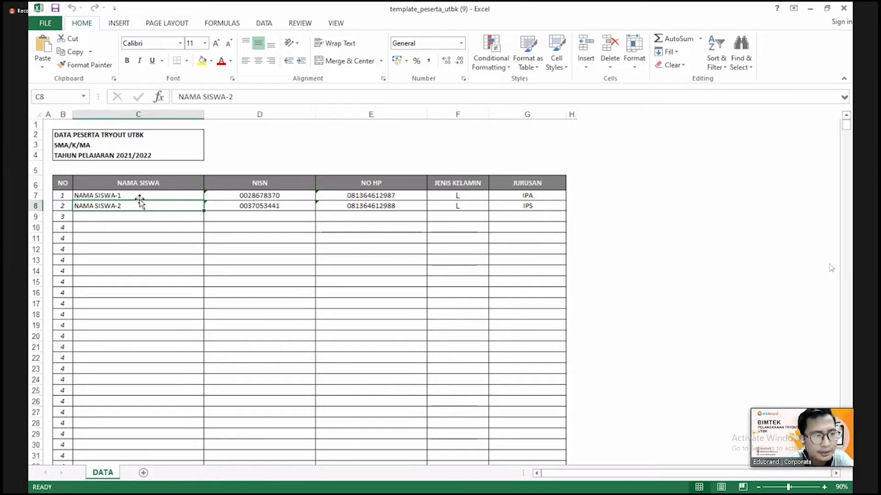
{"action": "left_click", "coordinate": [142, 196]}
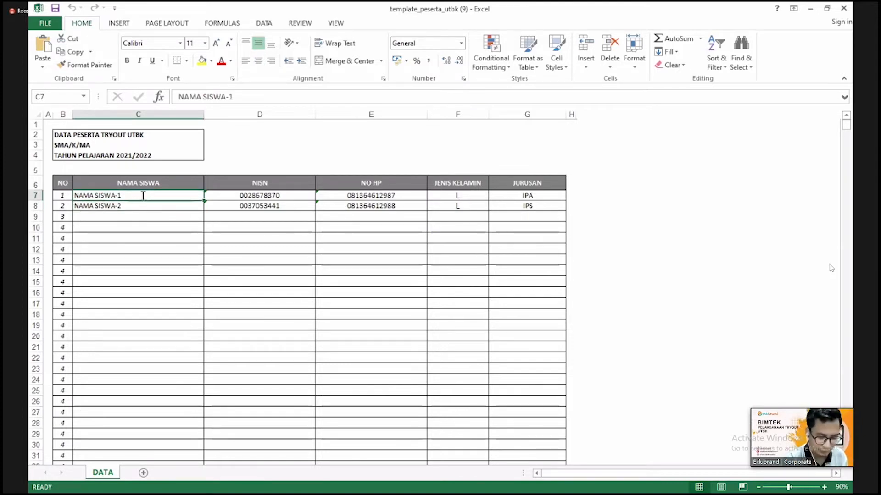
{"action": "type", "text": "Piu"}
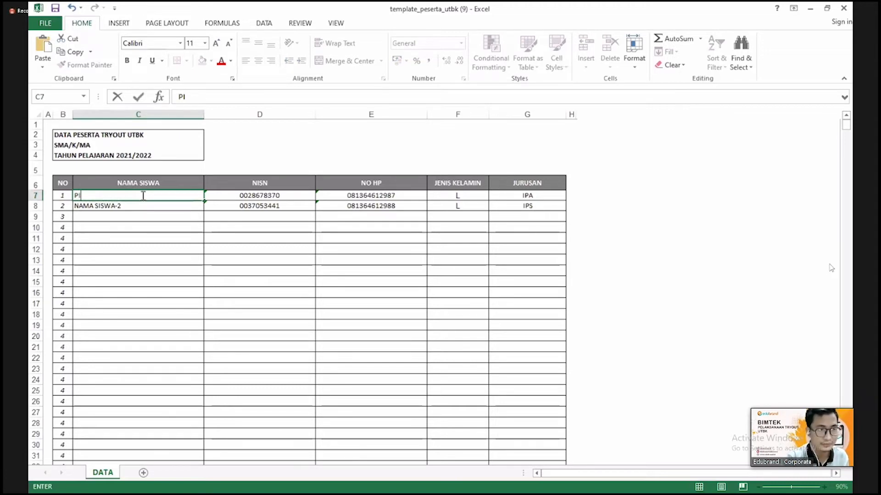
{"action": "type", "text": "US"}
{"action": "left_click", "coordinate": [151, 202]}
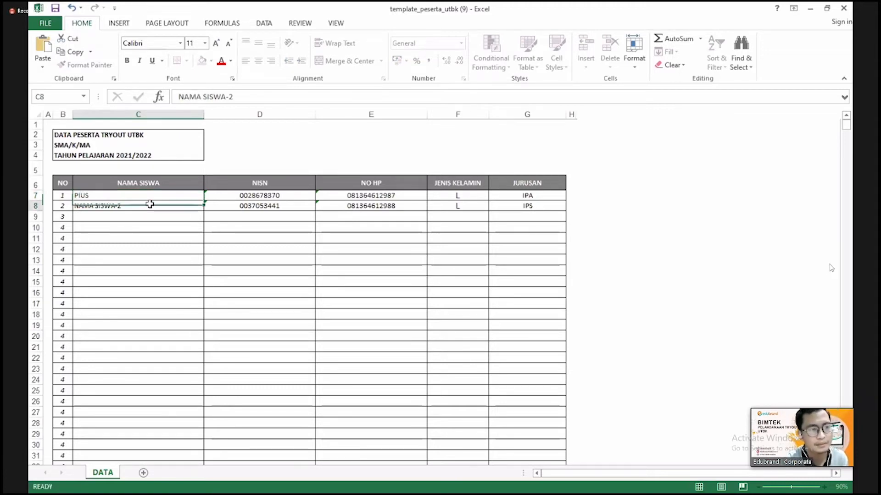
{"action": "type", "text": "MIN"}
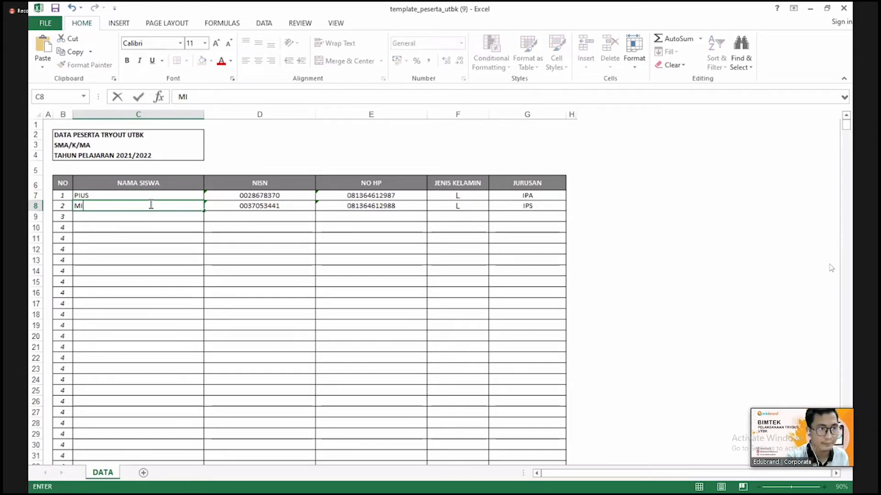
{"action": "type", "text": "MIN"}
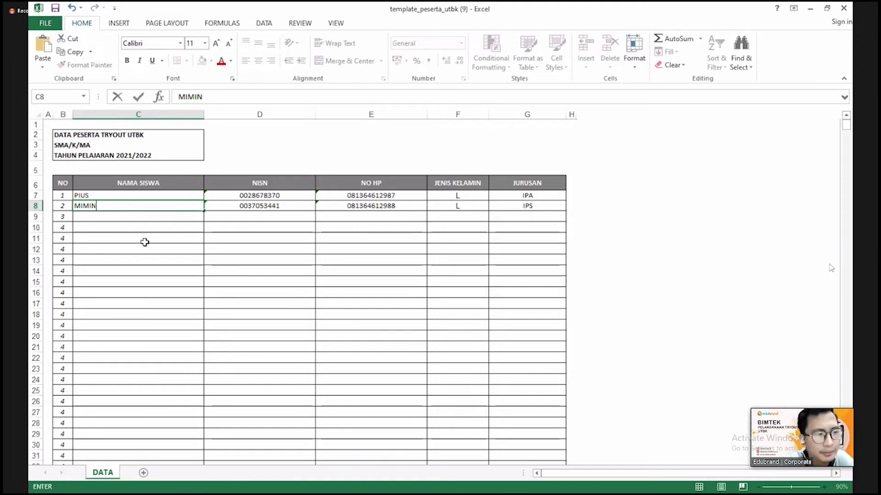
{"action": "left_click", "coordinate": [144, 239]}
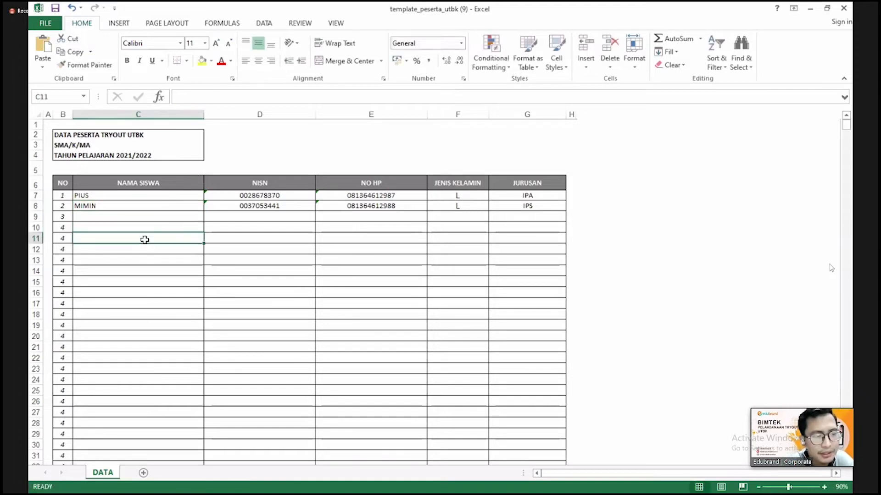
- Check the NISN and phone cells, then clear the first student's phone number in E7
{"action": "left_click", "coordinate": [274, 193]}
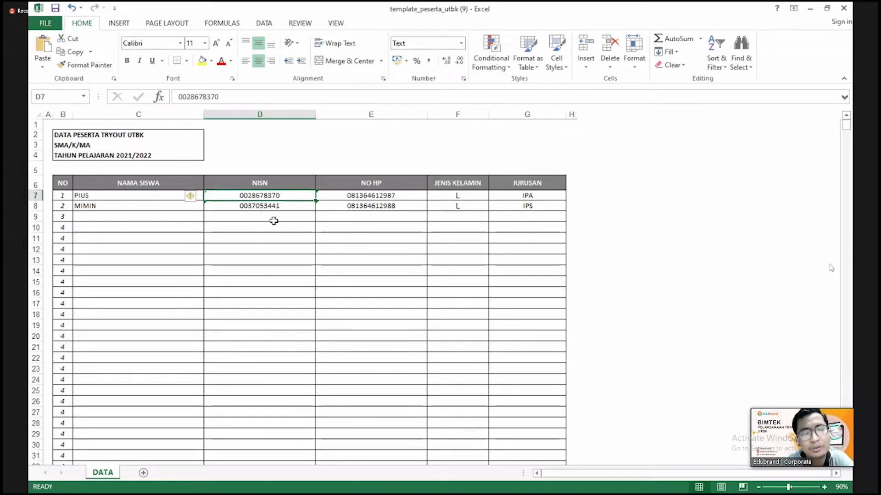
{"action": "left_click", "coordinate": [269, 205]}
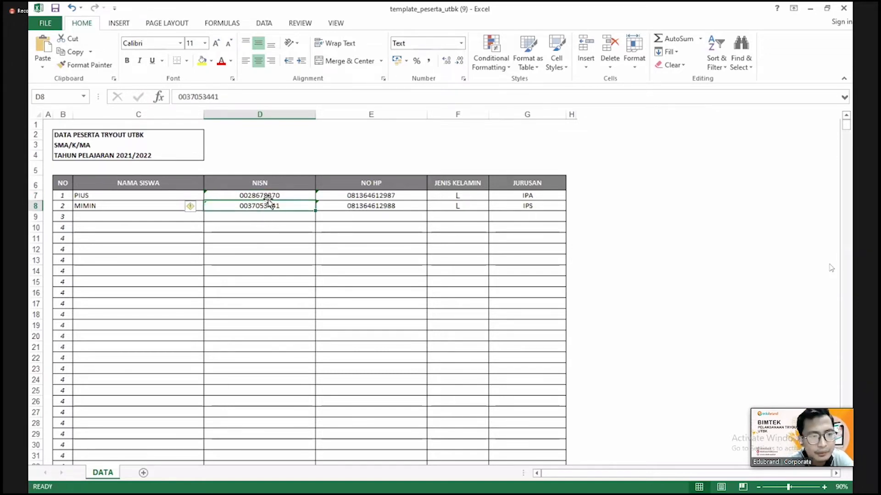
{"action": "left_click", "coordinate": [271, 197]}
{"action": "left_click", "coordinate": [371, 207]}
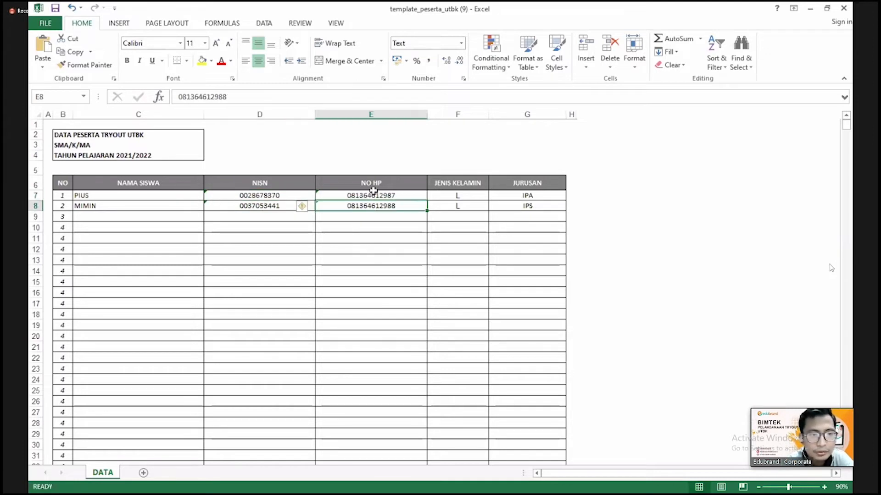
{"action": "left_click", "coordinate": [375, 240]}
{"action": "left_click", "coordinate": [371, 196]}
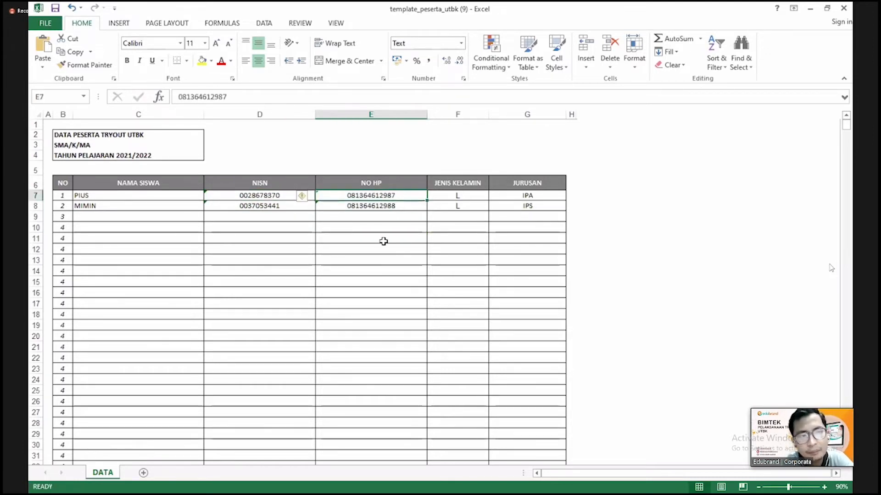
{"action": "key", "text": "Delete"}
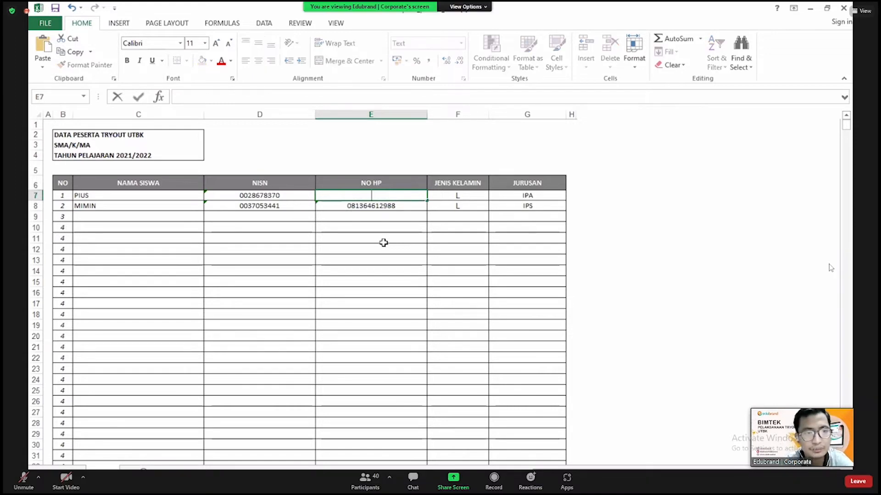
{"action": "left_click", "coordinate": [384, 241]}
{"action": "left_click", "coordinate": [380, 198]}
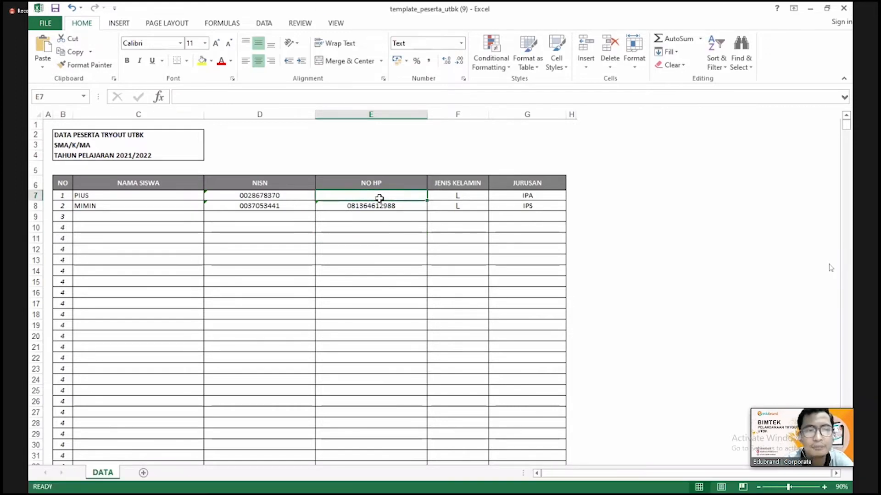
{"action": "left_click", "coordinate": [382, 239]}
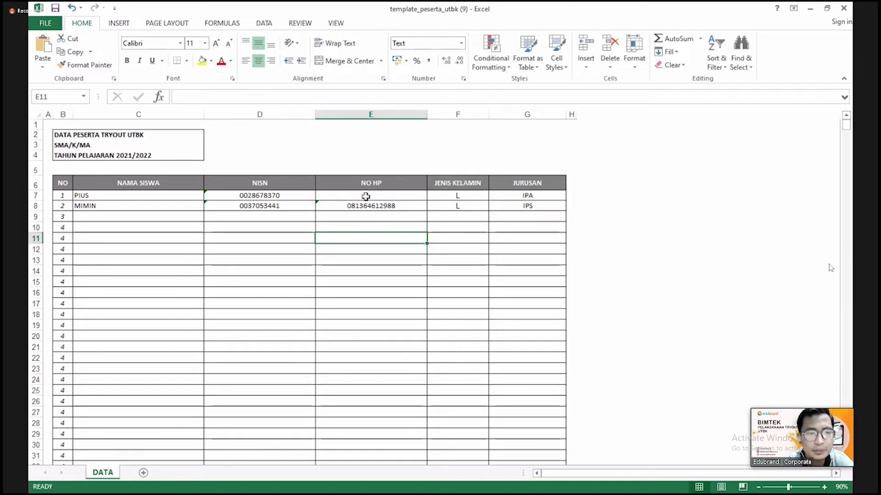
- Inspect the first participant's phone and gender cells and cancel a stray entry in row 9
{"action": "left_click", "coordinate": [366, 196]}
{"action": "left_click", "coordinate": [451, 219]}
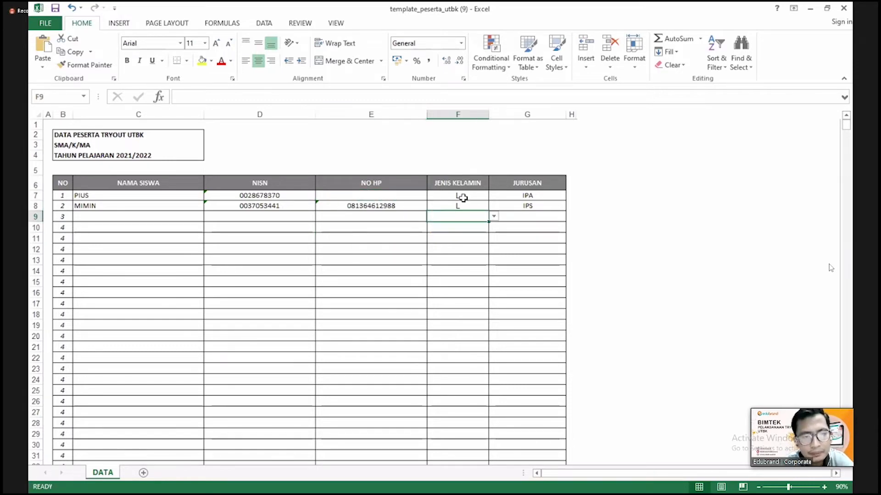
{"action": "left_click", "coordinate": [463, 197]}
{"action": "left_click", "coordinate": [459, 219]}
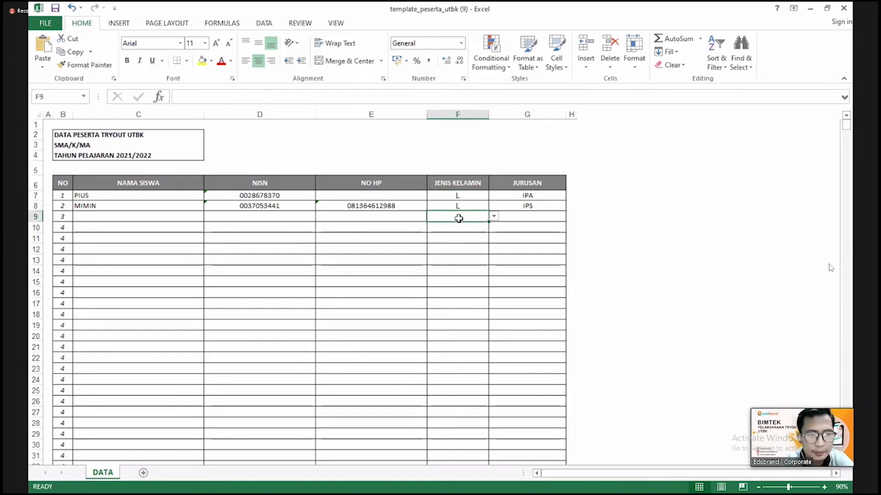
{"action": "key", "text": "F2"}
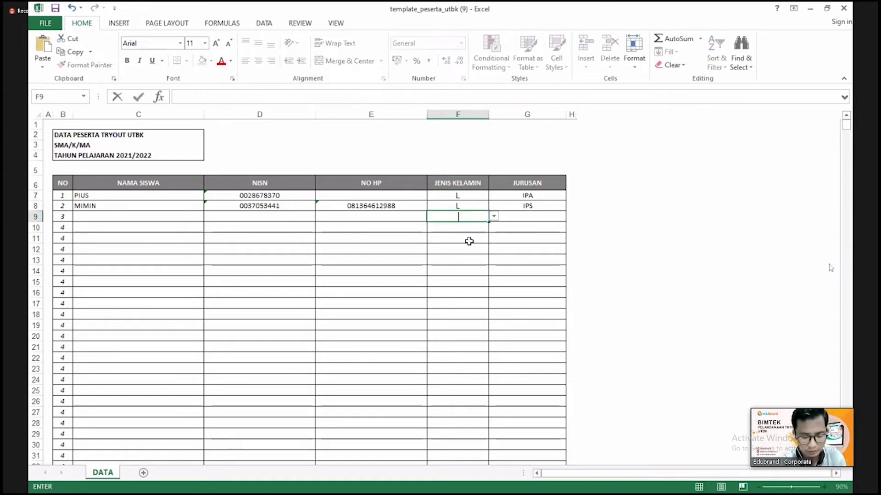
{"action": "type", "text": "L"}
{"action": "key", "text": "BackSpace"}
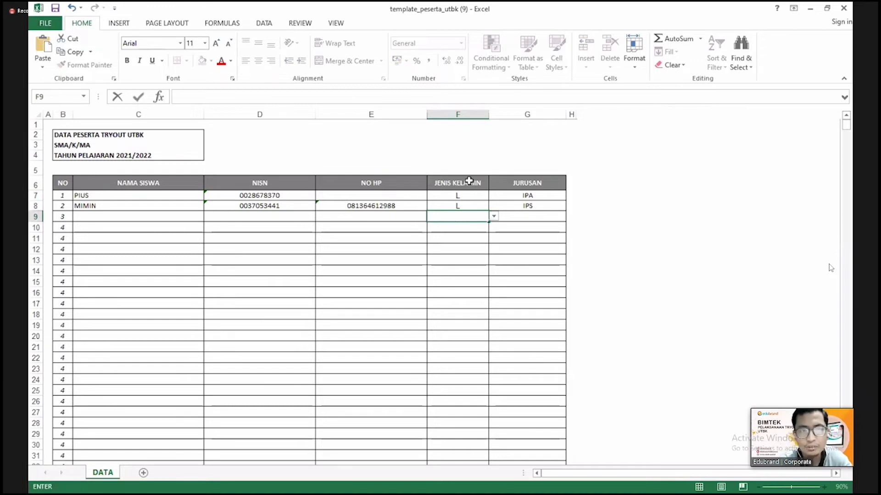
- Set the second participant's gender in F8 to P from the L/P dropdown
{"action": "left_click", "coordinate": [472, 196]}
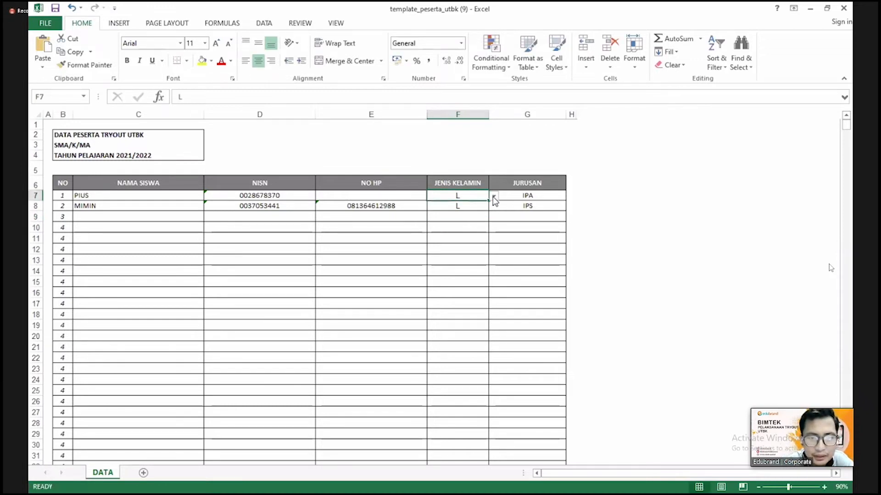
{"action": "left_click", "coordinate": [493, 198]}
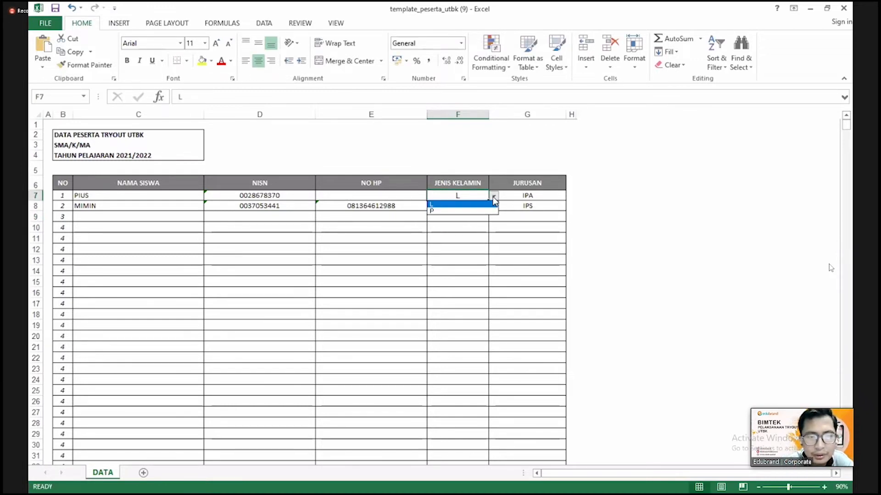
{"action": "left_click", "coordinate": [467, 203]}
{"action": "left_click", "coordinate": [467, 205]}
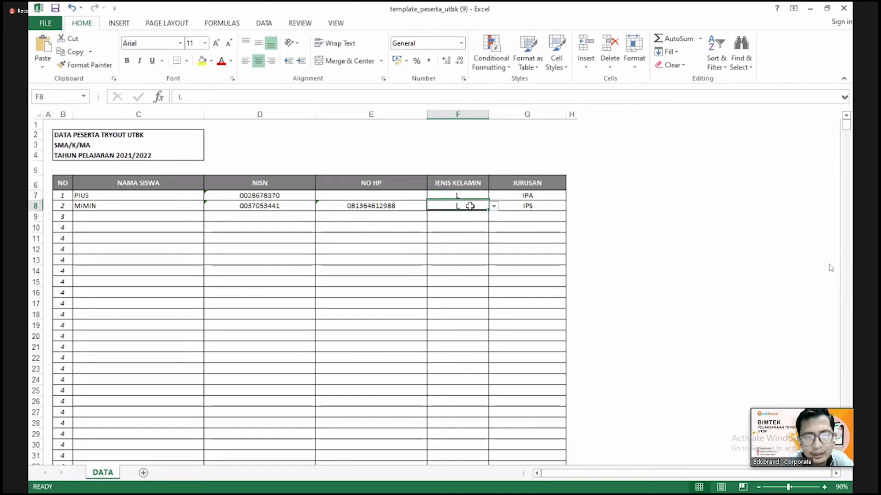
{"action": "left_click", "coordinate": [493, 206]}
{"action": "left_click", "coordinate": [462, 222]}
{"action": "left_click", "coordinate": [467, 238]}
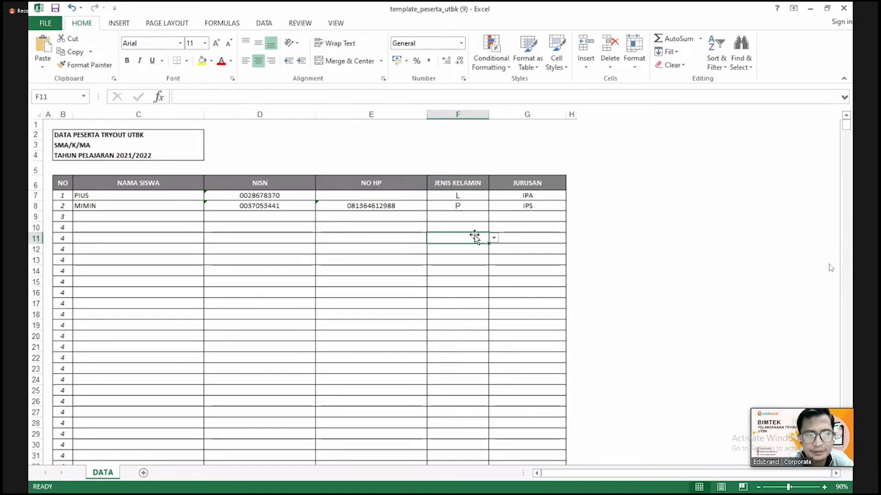
- Enter BAHASA as the second participant's major in G8, then return to the dashboard in Chrome
{"action": "left_click", "coordinate": [521, 197]}
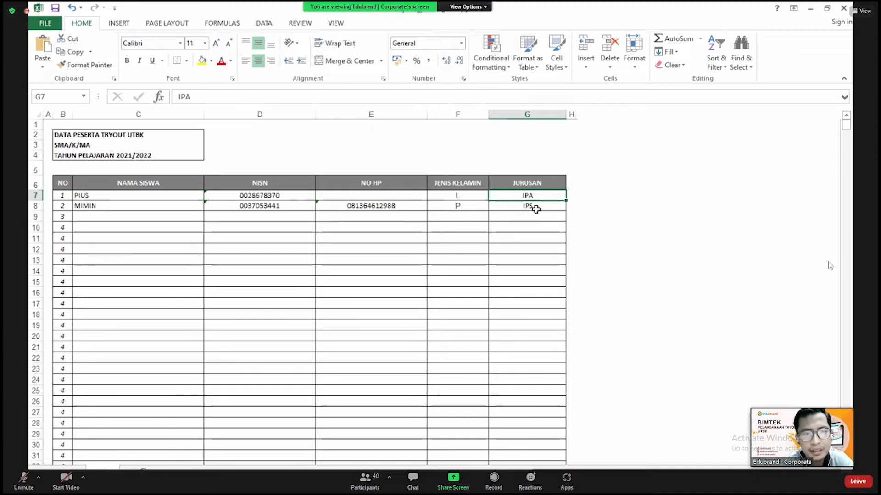
{"action": "left_click", "coordinate": [534, 207]}
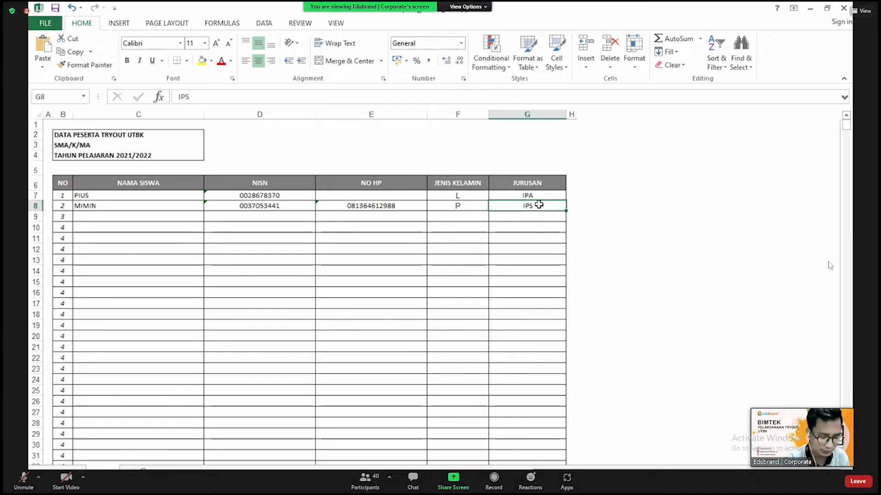
{"action": "type", "text": "BAHASA"}
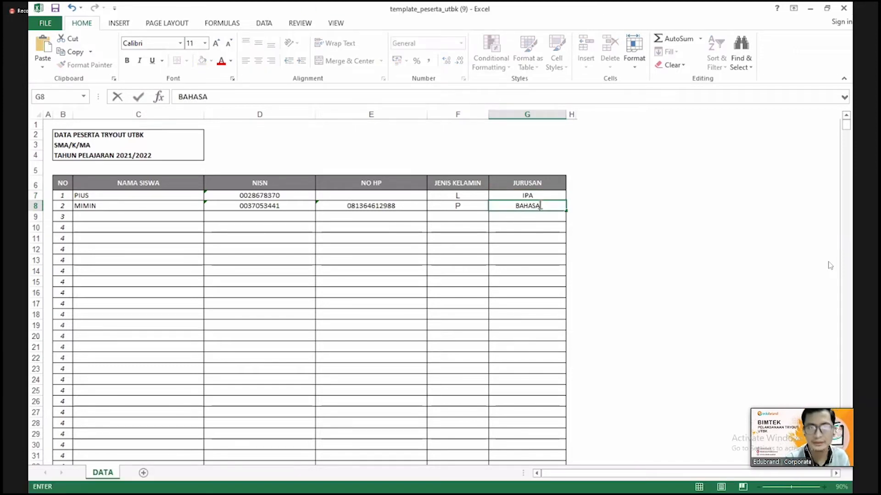
{"action": "left_click", "coordinate": [528, 226]}
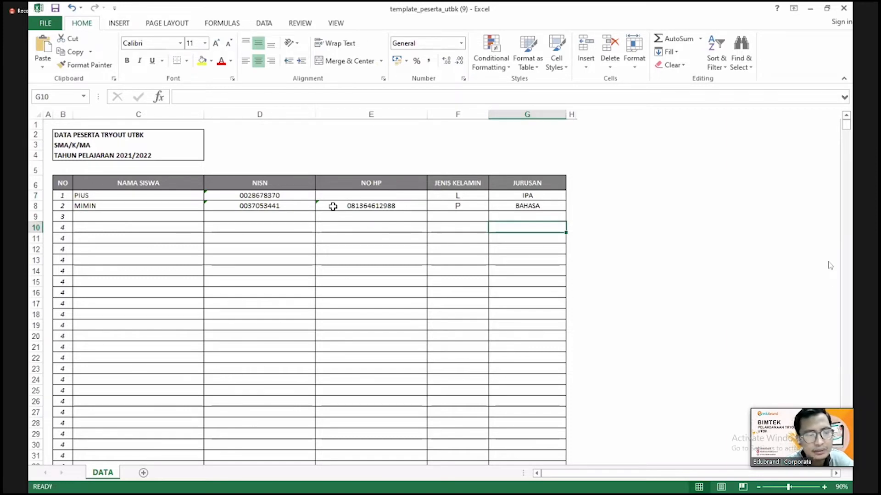
{"action": "left_click", "coordinate": [348, 303]}
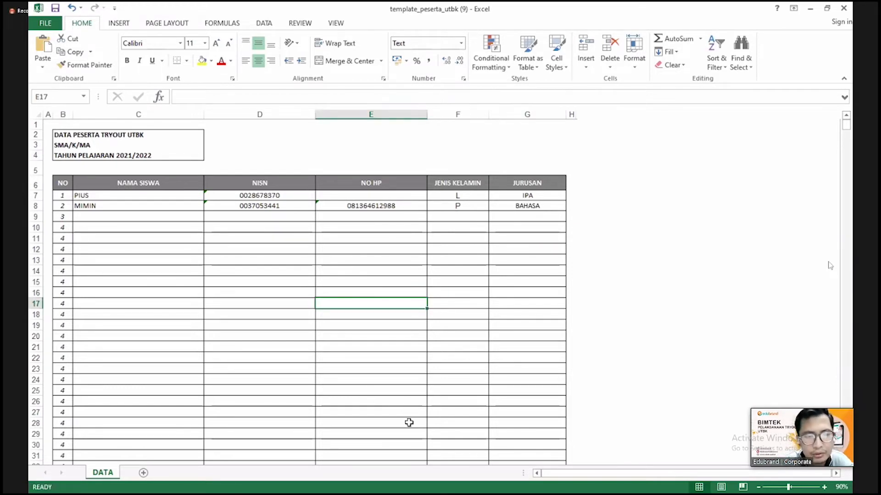
{"action": "key", "text": "alt+Tab"}
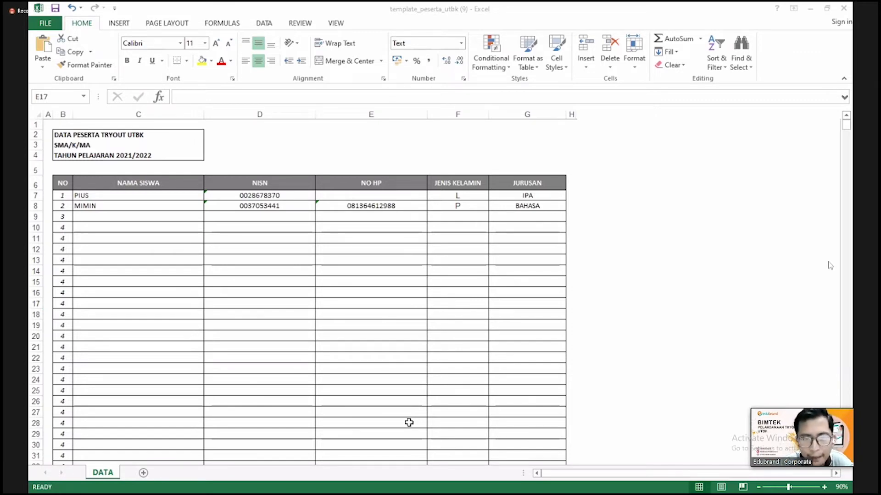
{"action": "key", "text": "alt+Tab"}
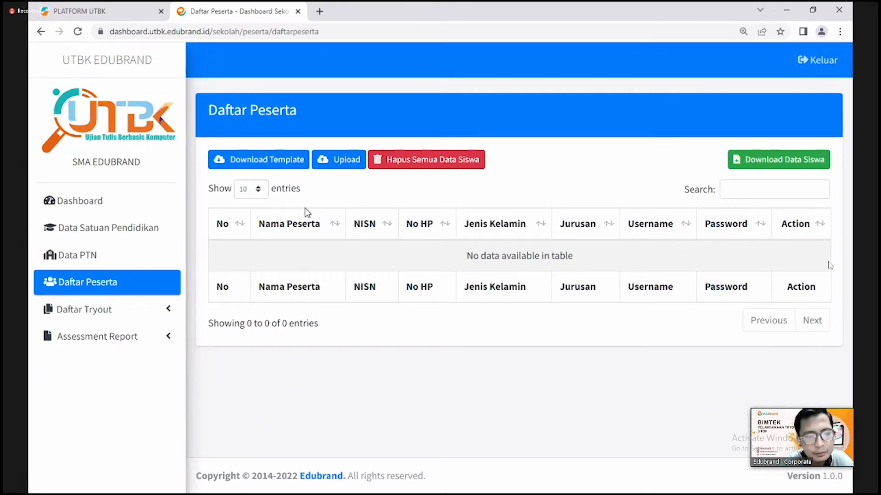
- Upload template_peserta_utbk (9).xlsx from Downloads through the participant upload form
{"action": "left_click", "coordinate": [333, 164]}
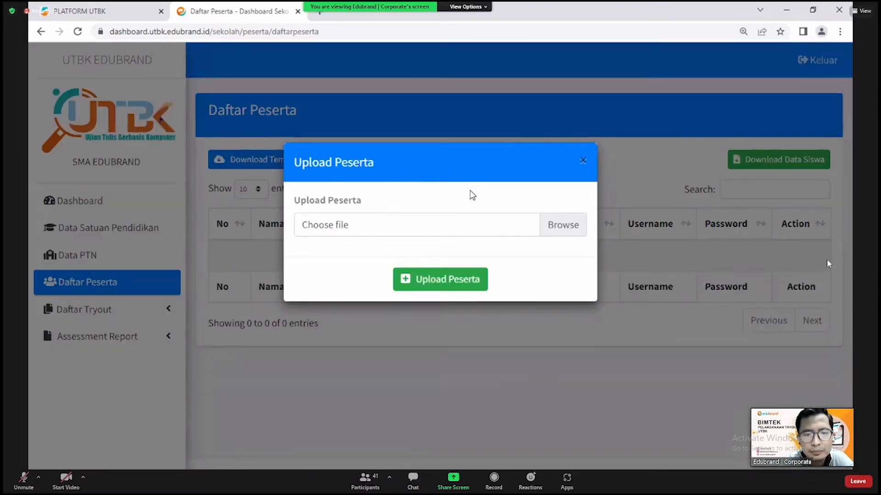
{"action": "left_click", "coordinate": [581, 234]}
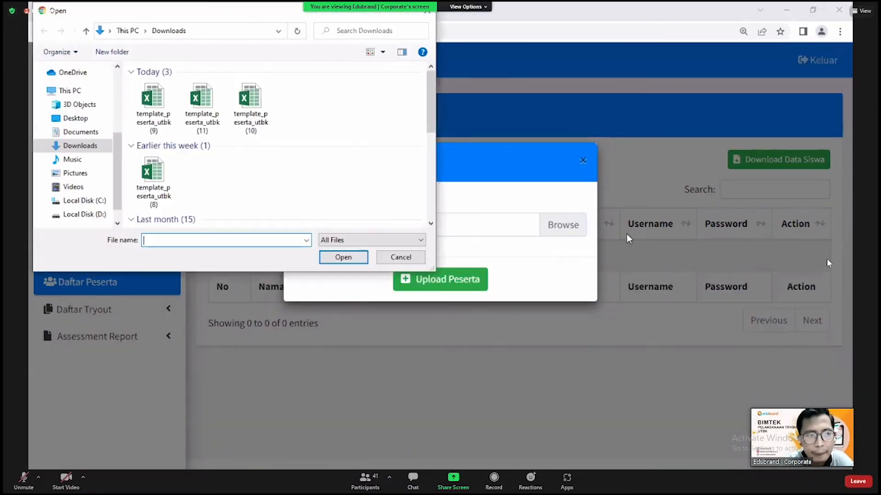
{"action": "left_click", "coordinate": [153, 106]}
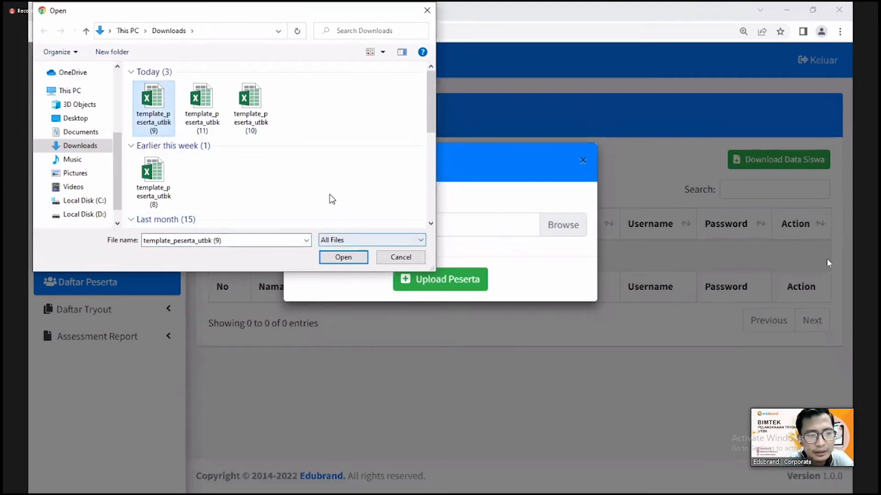
{"action": "left_click", "coordinate": [342, 261]}
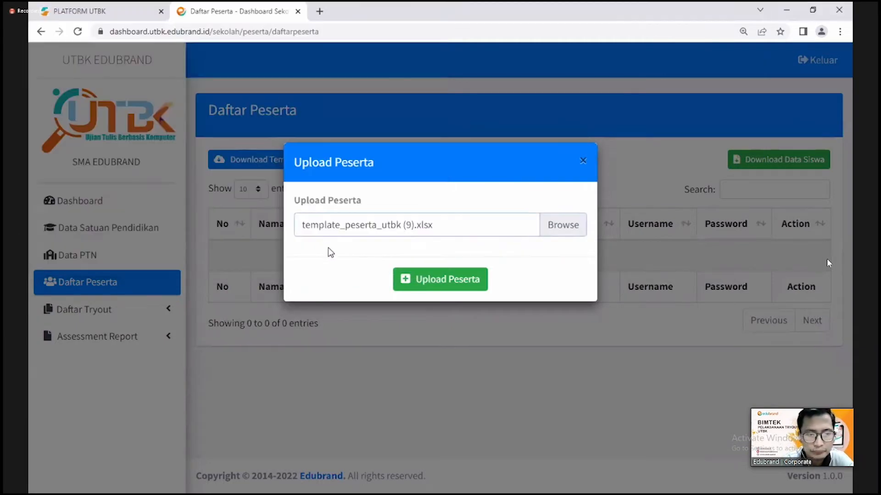
{"action": "left_click", "coordinate": [425, 288]}
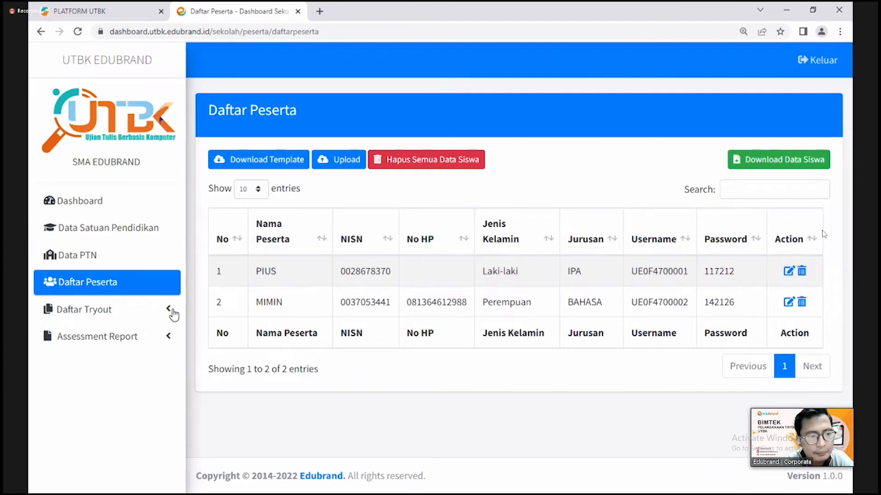
- Expand Daftar Tryout and then BIMTEK UTBK in the sidebar to list its pages
{"action": "left_click", "coordinate": [169, 310]}
{"action": "left_click", "coordinate": [151, 339]}
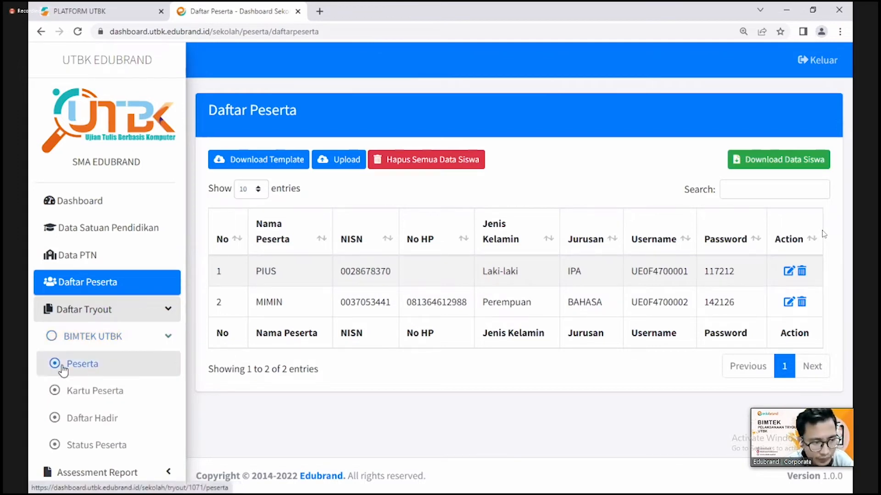
{"action": "left_click", "coordinate": [89, 371]}
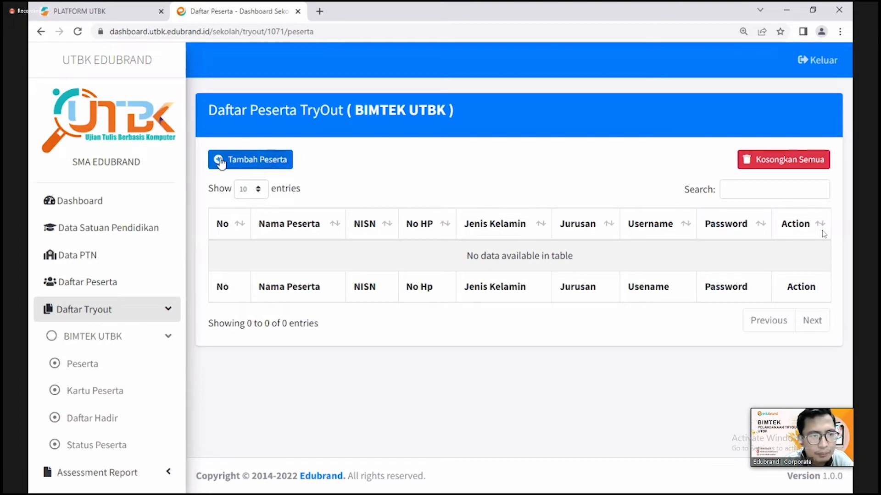
{"action": "left_click", "coordinate": [260, 158]}
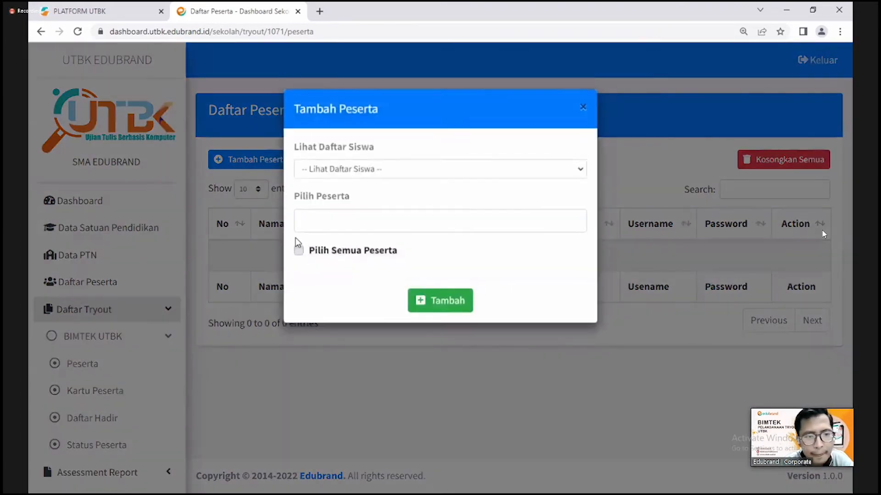
{"action": "left_click", "coordinate": [334, 260]}
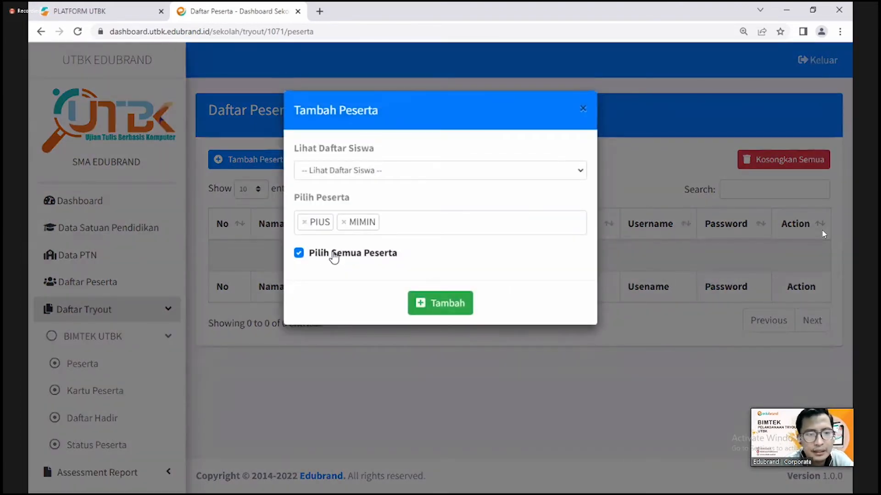
{"action": "left_click", "coordinate": [585, 115]}
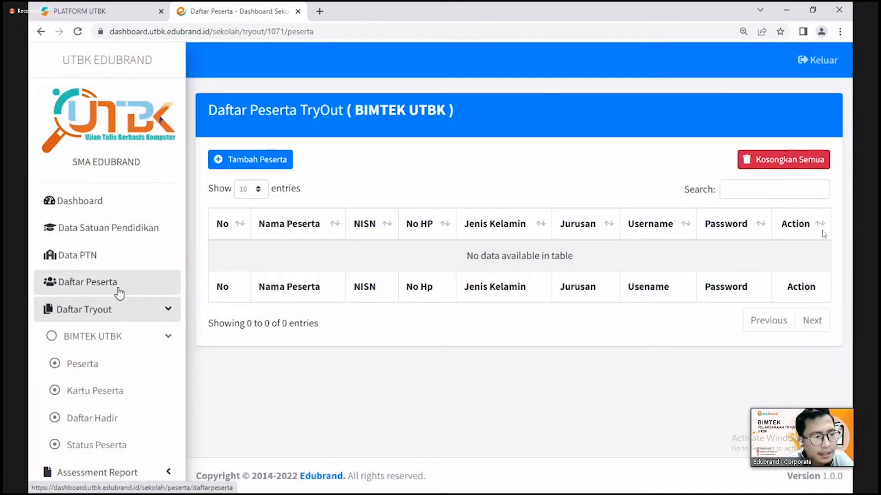
{"action": "left_click", "coordinate": [119, 292]}
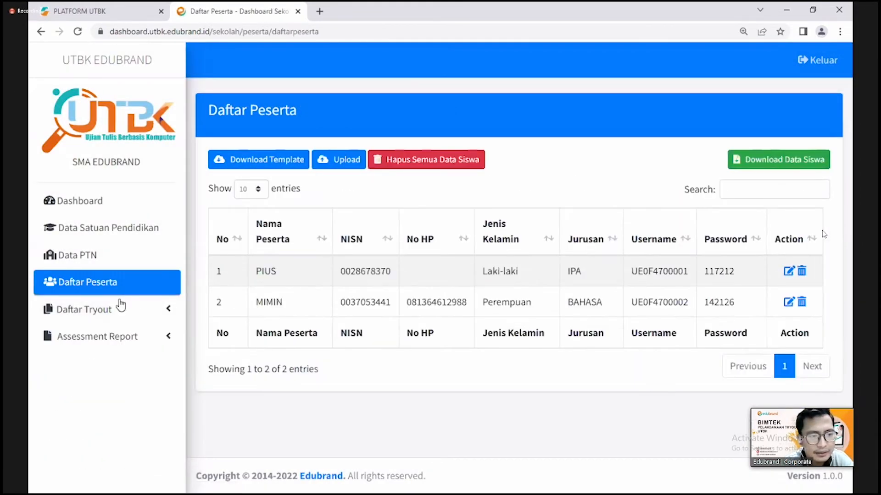
{"action": "left_click", "coordinate": [122, 307]}
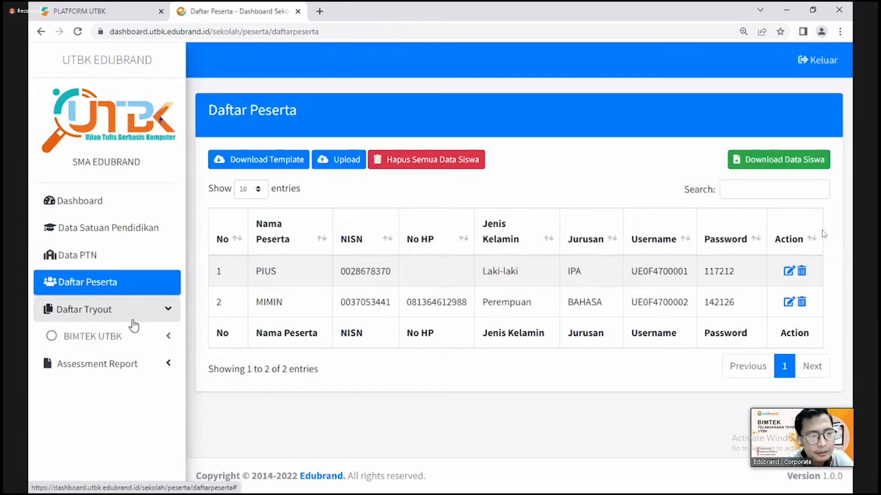
{"action": "left_click", "coordinate": [133, 337]}
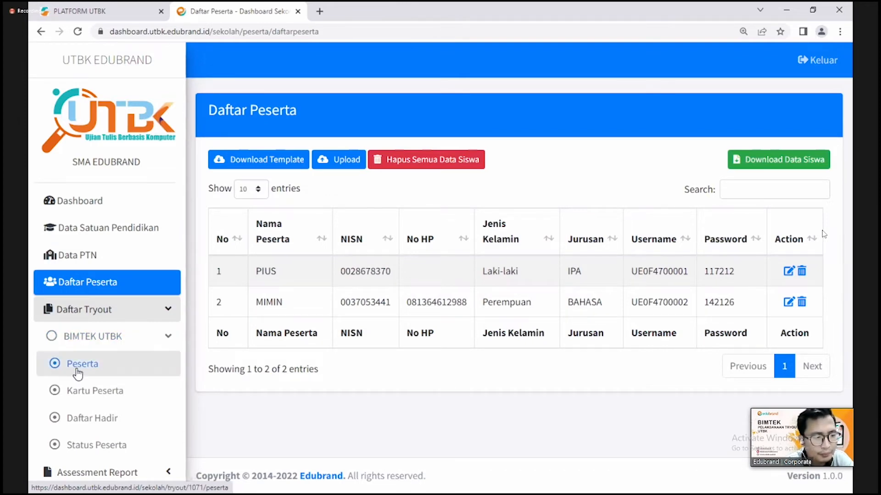
- Add all students to BIMTEK UTBK with Tambah Peserta and Pilih Semua Peserta, then view Kartu Peserta
{"action": "left_click", "coordinate": [78, 371]}
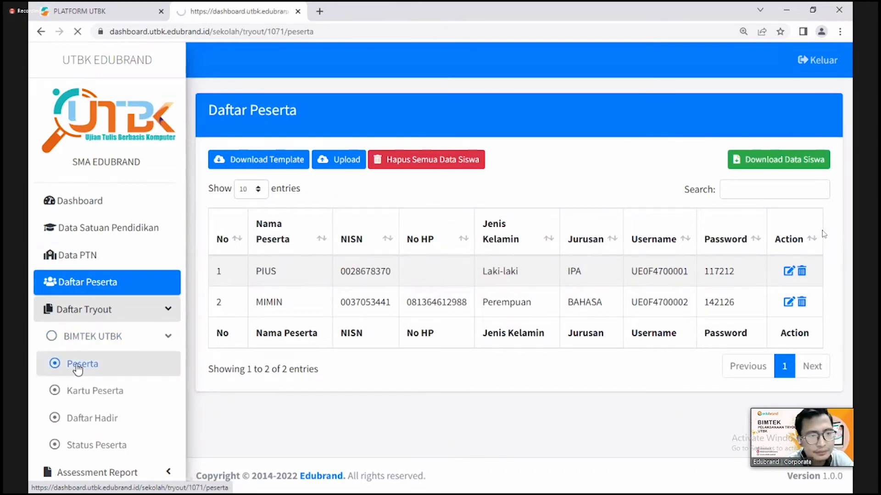
{"action": "left_click", "coordinate": [280, 167]}
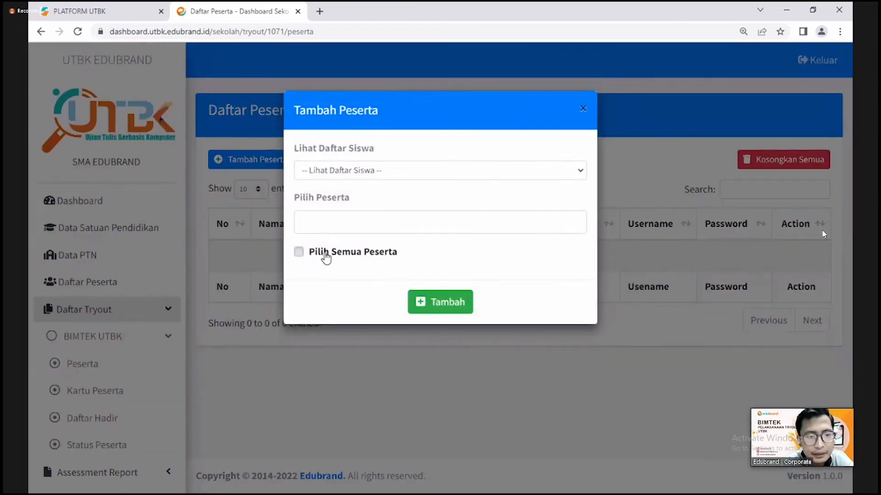
{"action": "left_click", "coordinate": [325, 253]}
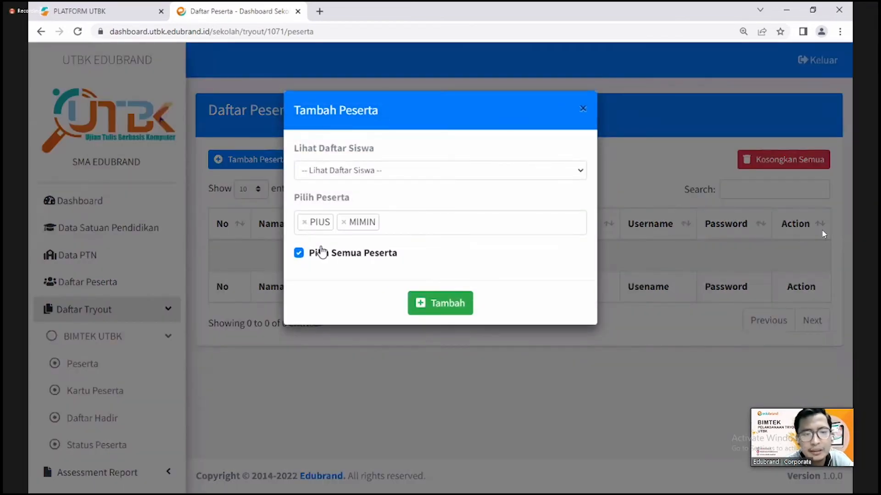
{"action": "left_click", "coordinate": [433, 304]}
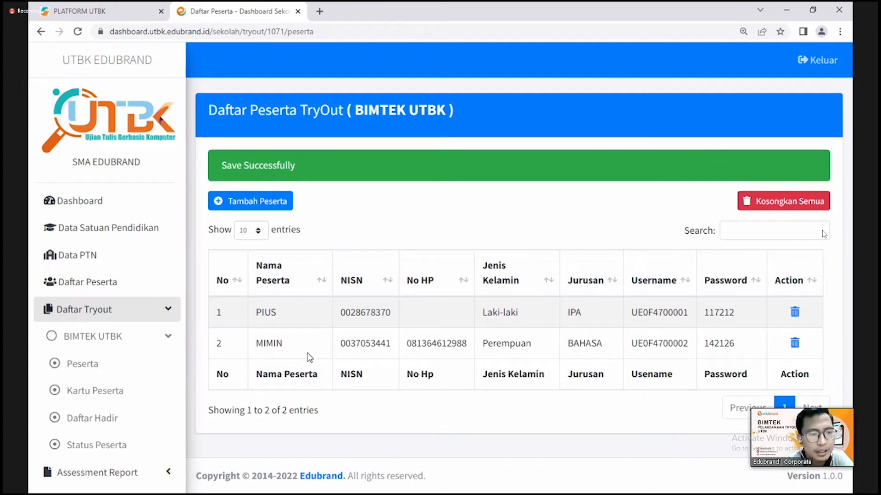
{"action": "left_click", "coordinate": [120, 386]}
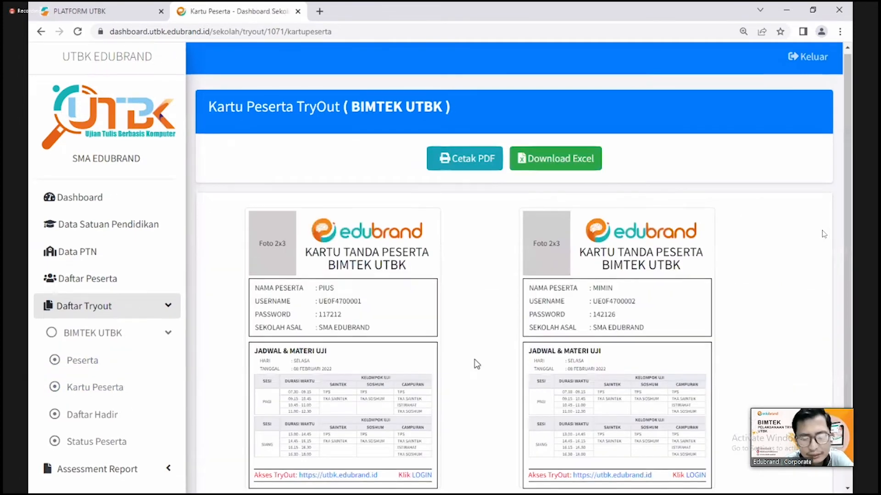
- Scroll through both BIMTEK UTBK exam cards and bring up the Cetak PDF print preview
{"action": "scroll", "coordinate": [477, 364], "scroll_direction": "down", "scroll_amount": 1}
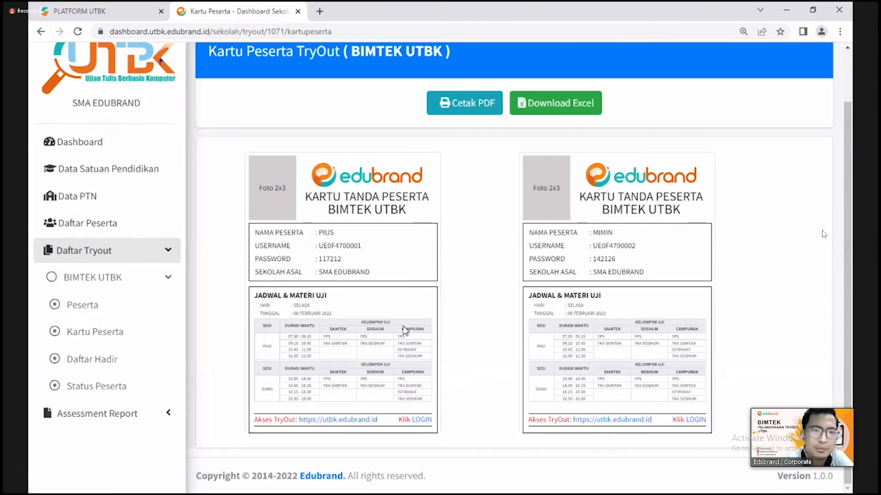
{"action": "scroll", "coordinate": [408, 324], "scroll_direction": "up", "scroll_amount": 2}
{"action": "scroll", "coordinate": [408, 321], "scroll_direction": "down", "scroll_amount": 2}
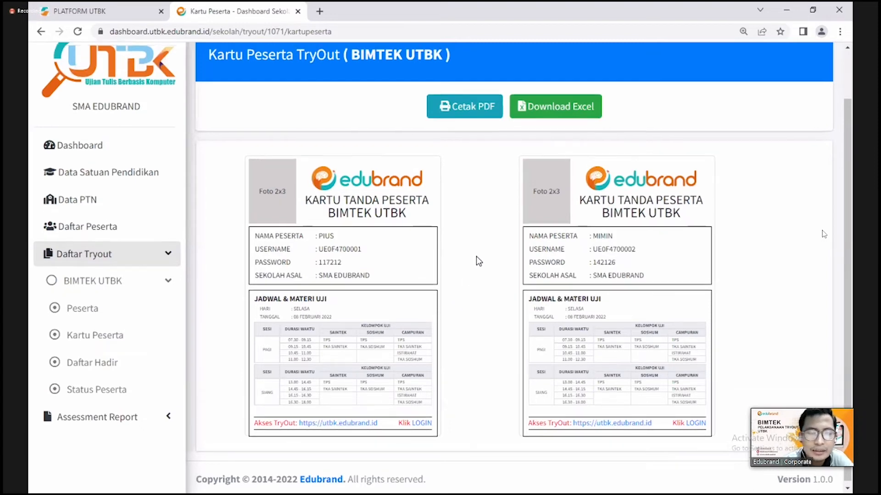
{"action": "scroll", "coordinate": [480, 257], "scroll_direction": "up", "scroll_amount": 2}
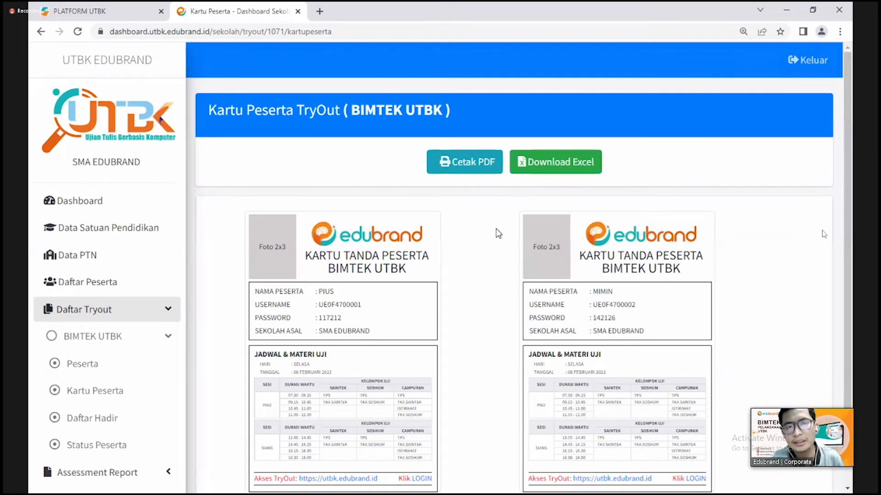
{"action": "left_click", "coordinate": [470, 173]}
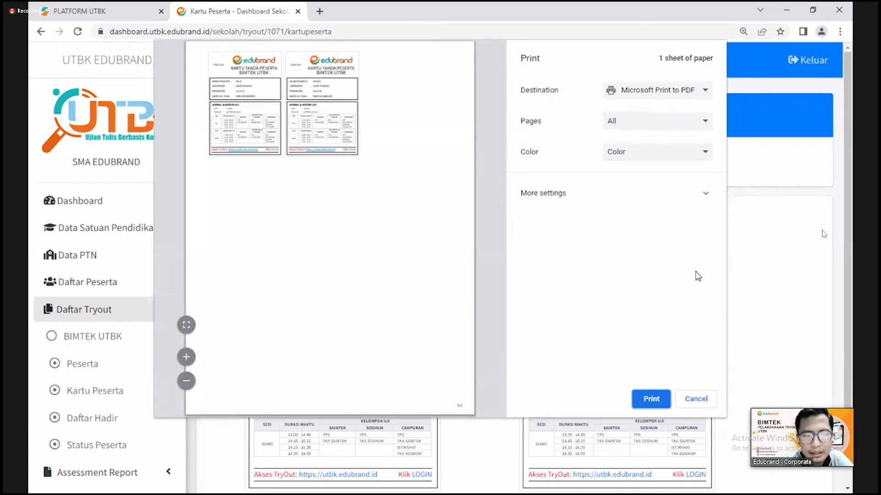
- Cancel the print dialog and scroll down the Kartu Peserta exam cards
{"action": "left_click", "coordinate": [696, 399]}
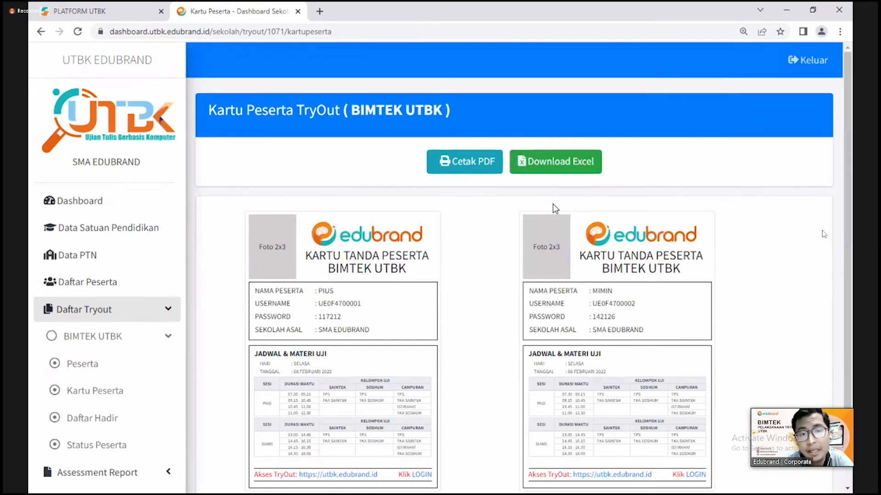
{"action": "scroll", "coordinate": [425, 251], "scroll_direction": "down", "scroll_amount": 2}
{"action": "scroll", "coordinate": [425, 252], "scroll_direction": "down", "scroll_amount": 2}
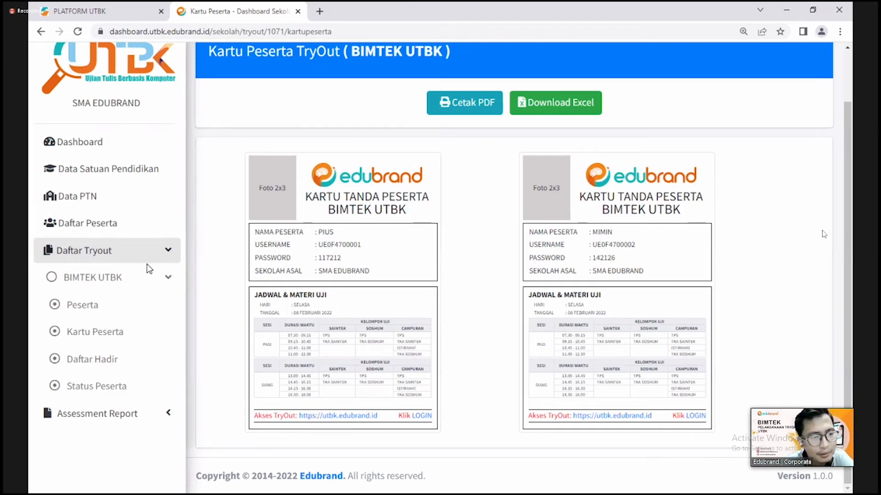
- Open BIMTEK UTBK's Status Peserta page and highlight the Sudah Ujian label and count
{"action": "left_click", "coordinate": [146, 278]}
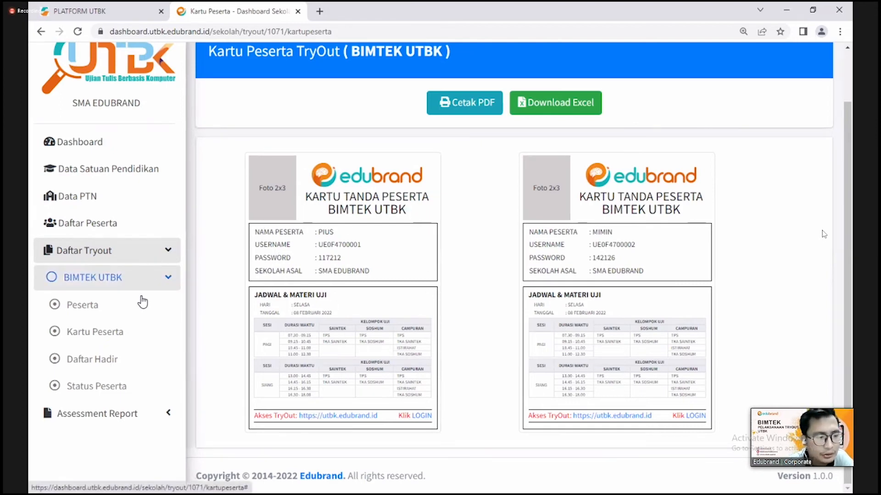
{"action": "left_click", "coordinate": [103, 388]}
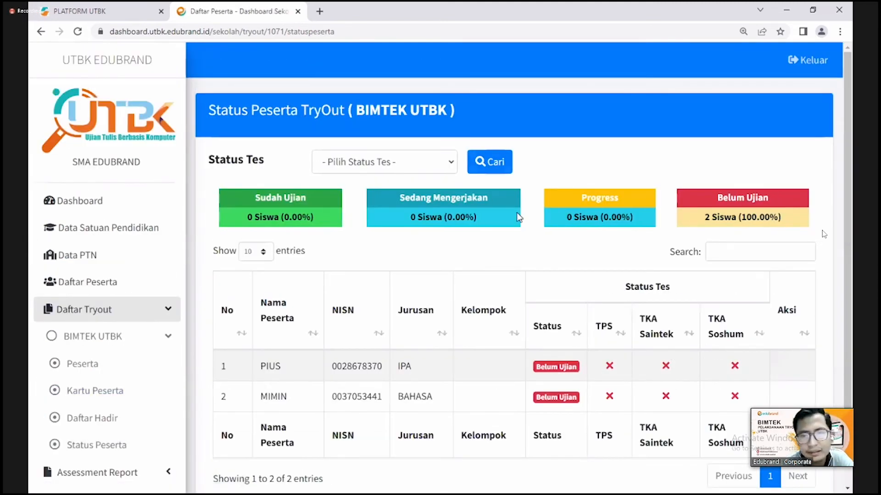
{"action": "scroll", "coordinate": [427, 319], "scroll_direction": "down", "scroll_amount": 1}
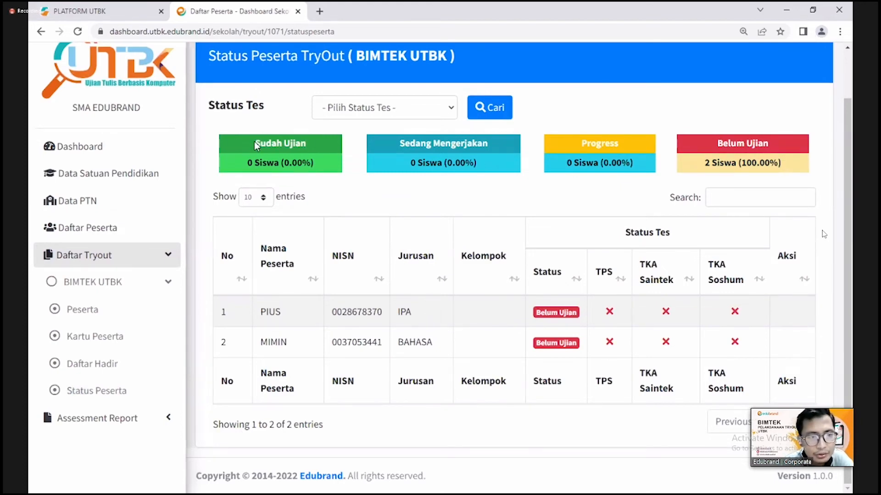
{"action": "left_click_drag", "start_coordinate": [255, 144], "coordinate": [304, 143]}
{"action": "left_click_drag", "start_coordinate": [246, 163], "coordinate": [325, 173]}
{"action": "left_click", "coordinate": [336, 164]}
- Highlight the Sedang Mengerjakan and Progress labels and counts, and the first student's name
{"action": "left_click_drag", "start_coordinate": [394, 146], "coordinate": [506, 150]}
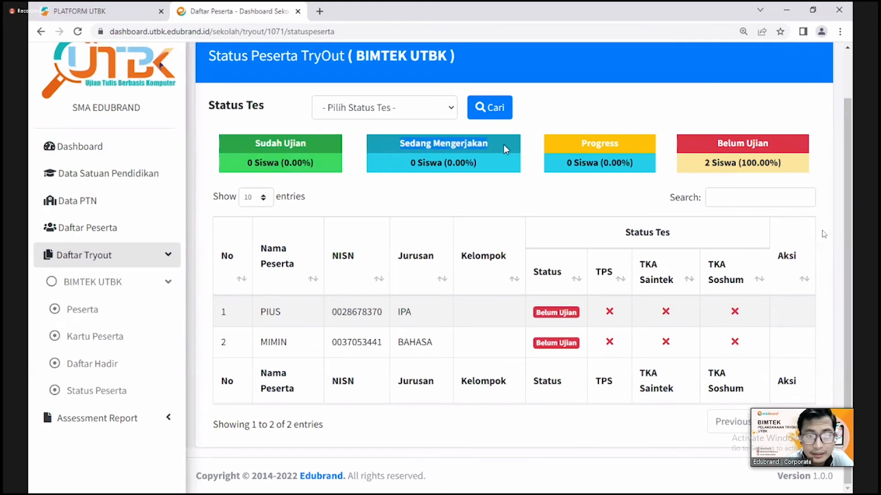
{"action": "left_click_drag", "start_coordinate": [408, 168], "coordinate": [494, 171]}
{"action": "left_click", "coordinate": [498, 177]}
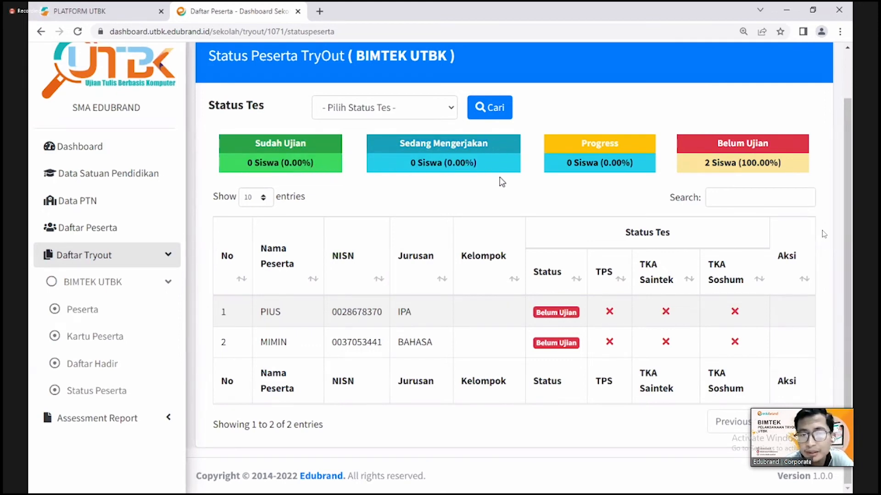
{"action": "left_click_drag", "start_coordinate": [577, 143], "coordinate": [624, 148]}
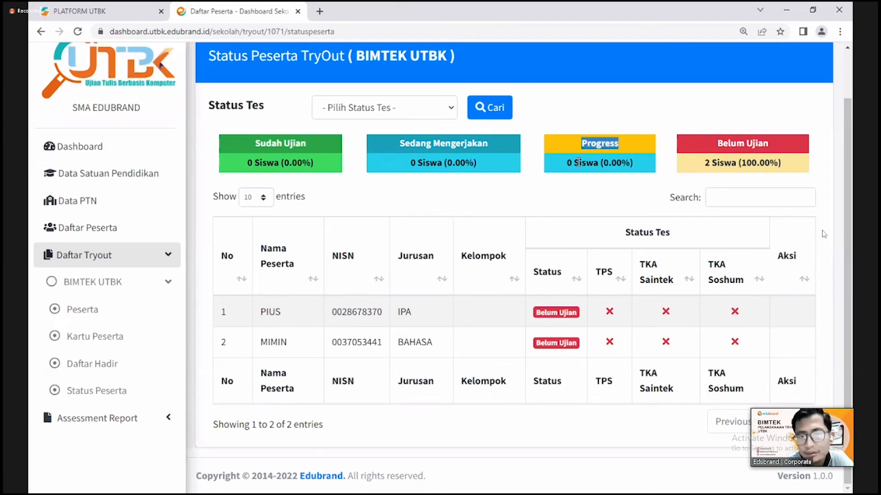
{"action": "left_click_drag", "start_coordinate": [569, 162], "coordinate": [654, 168]}
{"action": "left_click", "coordinate": [656, 169]}
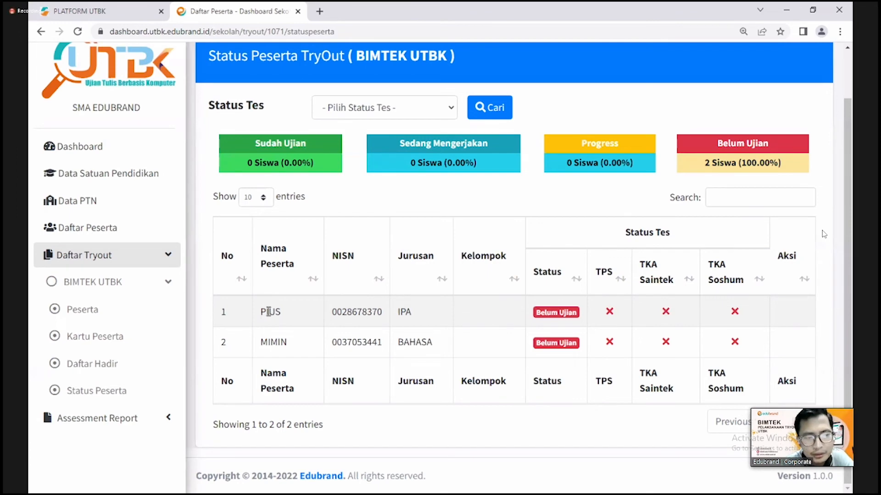
{"action": "left_click_drag", "start_coordinate": [266, 308], "coordinate": [307, 318]}
{"action": "left_click", "coordinate": [306, 318]}
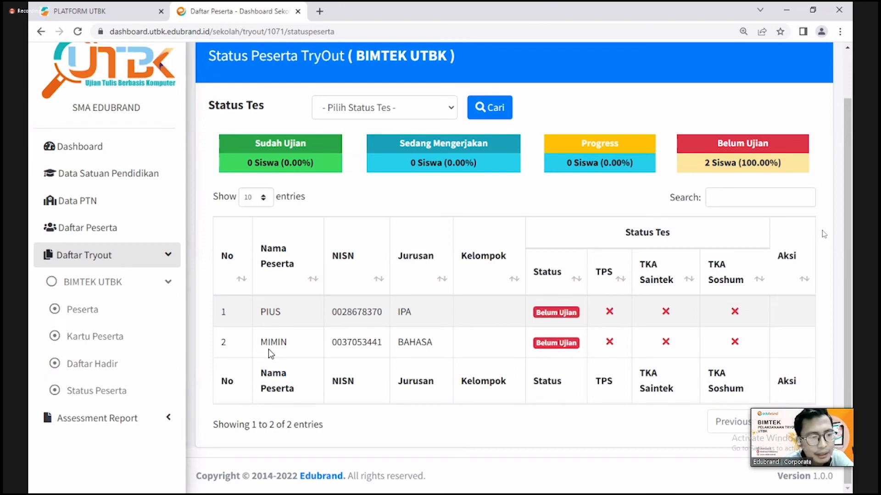
- Open the BIMTEK UTBK Daftar Hadir attendance list and scroll through it
{"action": "left_click", "coordinate": [115, 367]}
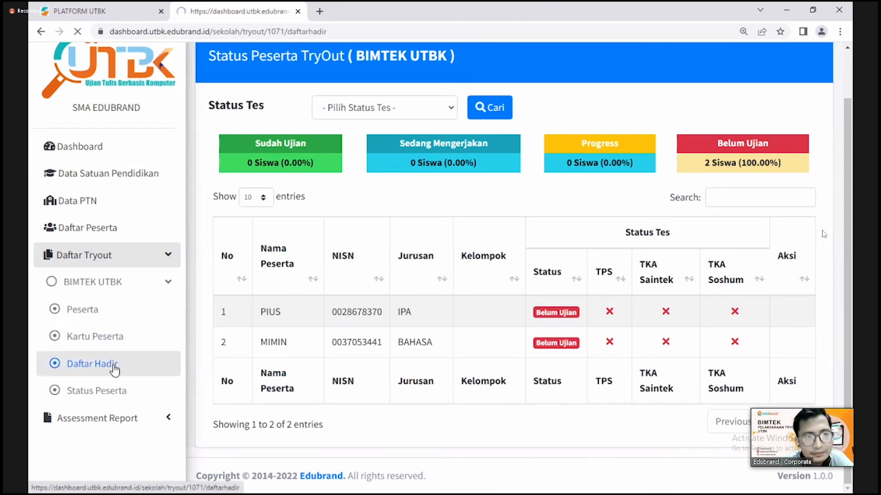
{"action": "scroll", "coordinate": [535, 296], "scroll_direction": "down", "scroll_amount": 1}
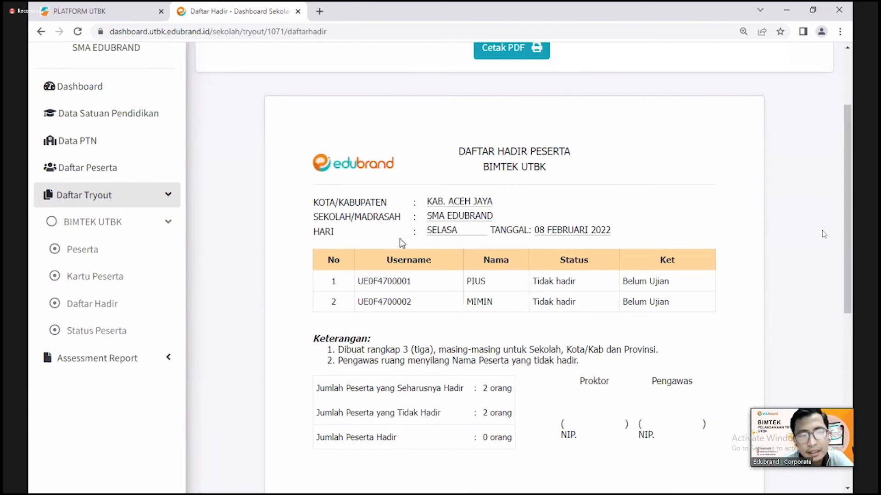
{"action": "scroll", "coordinate": [443, 247], "scroll_direction": "down", "scroll_amount": 2}
{"action": "scroll", "coordinate": [442, 247], "scroll_direction": "up", "scroll_amount": 3}
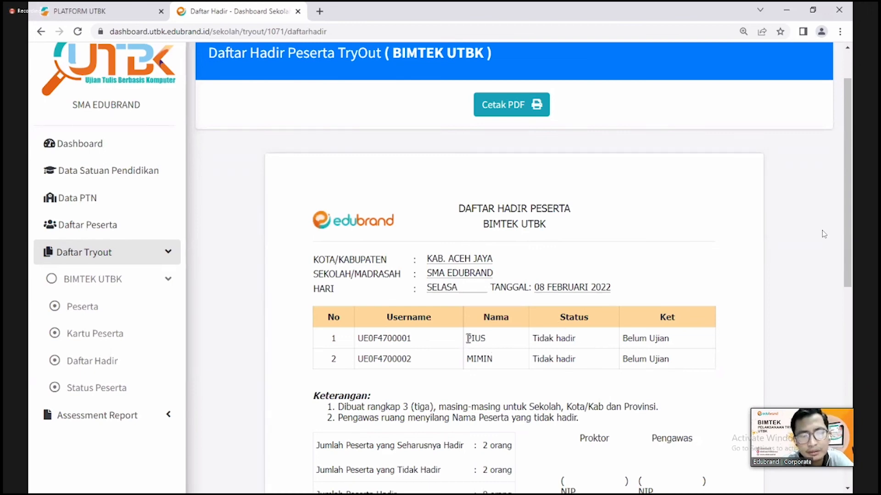
- Highlight the first student's name and absent status in the attendance table
{"action": "left_click_drag", "start_coordinate": [468, 338], "coordinate": [491, 343]}
{"action": "left_click", "coordinate": [494, 344]}
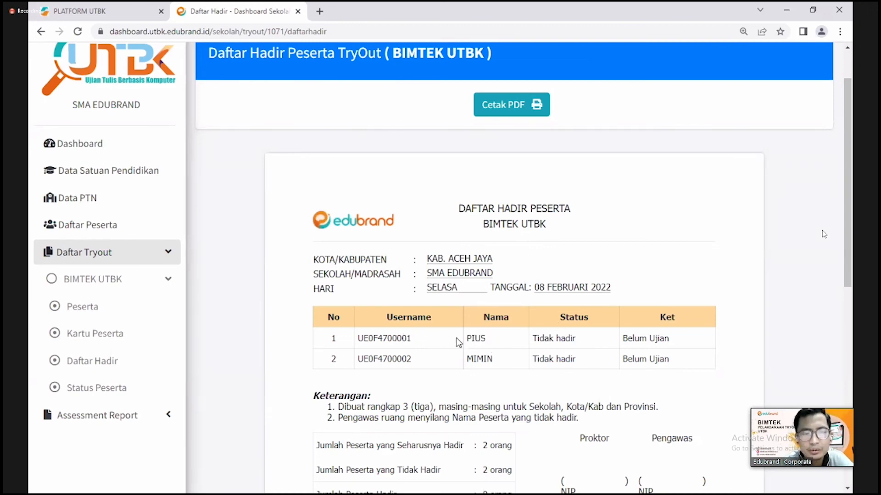
{"action": "left_click", "coordinate": [504, 339]}
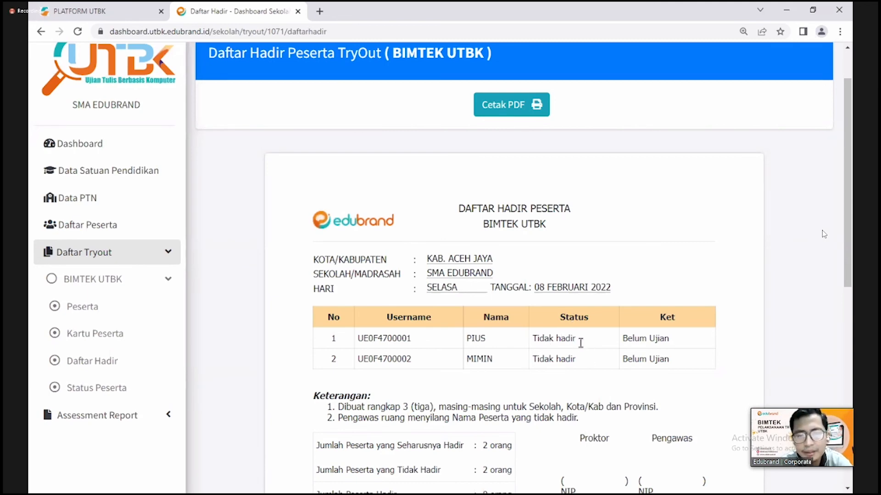
{"action": "left_click_drag", "start_coordinate": [580, 343], "coordinate": [540, 340]}
{"action": "left_click_drag", "start_coordinate": [622, 338], "coordinate": [686, 340]}
{"action": "left_click", "coordinate": [687, 341]}
{"action": "scroll", "coordinate": [676, 362], "scroll_direction": "down", "scroll_amount": 1}
{"action": "scroll", "coordinate": [676, 360], "scroll_direction": "down", "scroll_amount": 2}
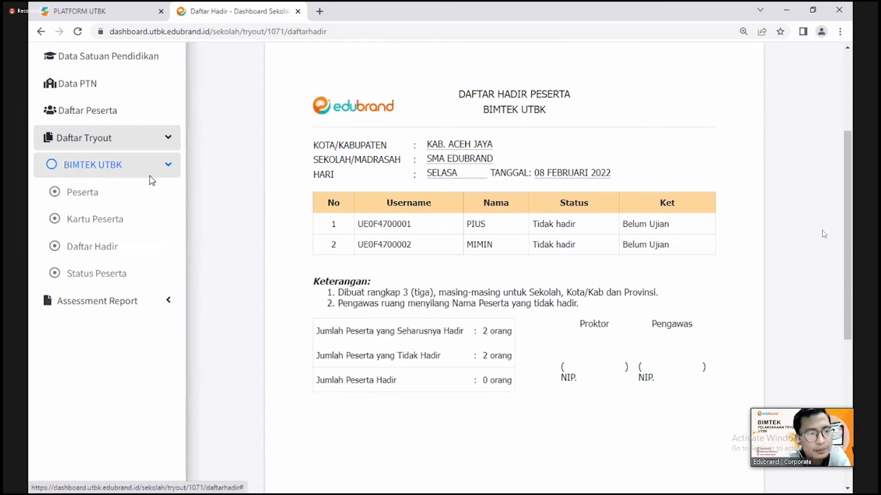
{"action": "scroll", "coordinate": [528, 323], "scroll_direction": "up", "scroll_amount": 3}
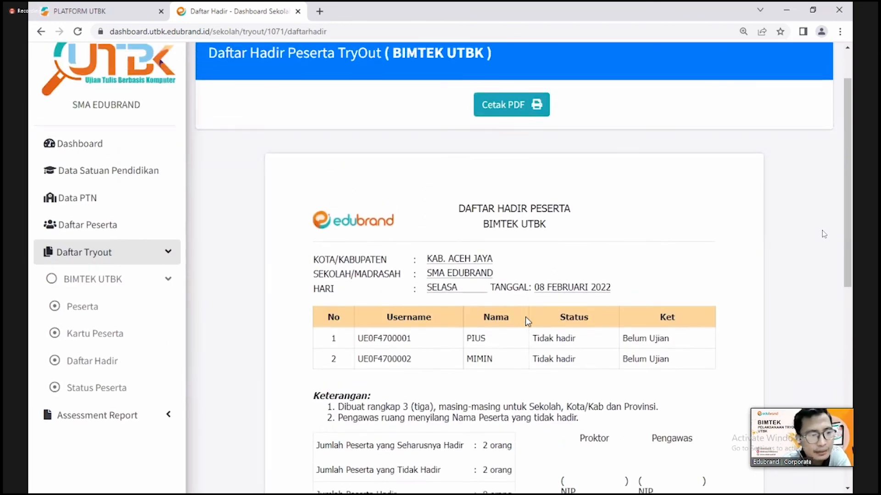
{"action": "scroll", "coordinate": [525, 317], "scroll_direction": "down", "scroll_amount": 1}
- Collapse BIMTEK UTBK, expand Assessment Report, and open the BIMTEK UTBK report
{"action": "left_click", "coordinate": [159, 231]}
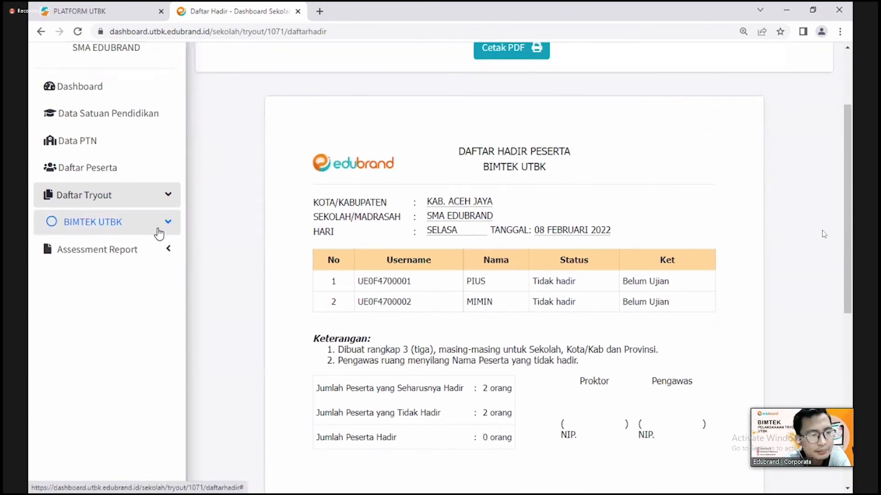
{"action": "left_click", "coordinate": [150, 248]}
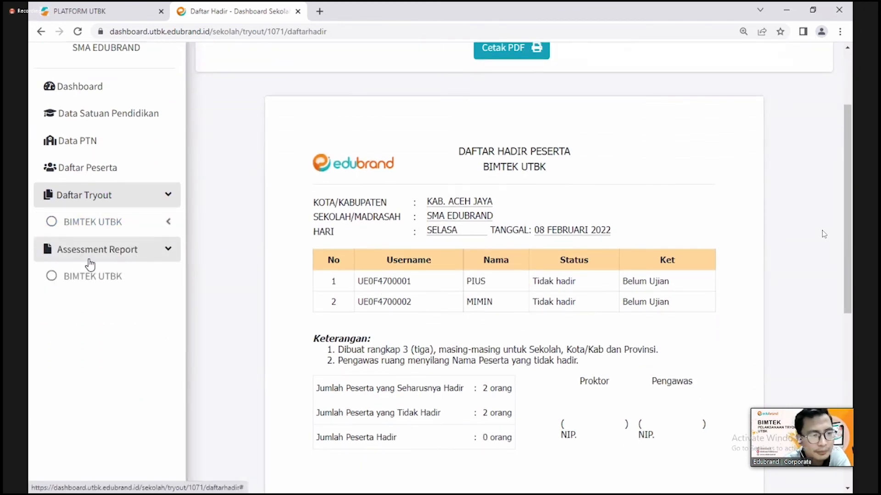
{"action": "left_click", "coordinate": [87, 278]}
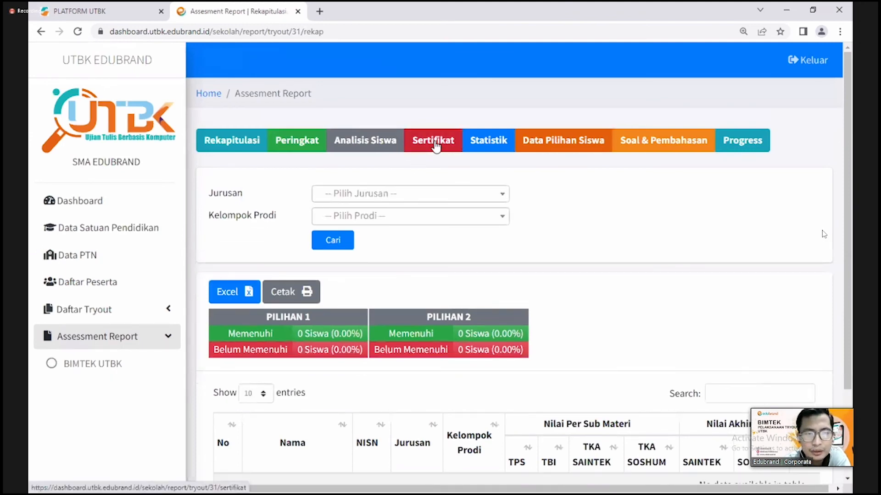
- View the report's Sertifikat tab, then go back to Rekapitulasi via the sidebar
{"action": "left_click", "coordinate": [435, 143]}
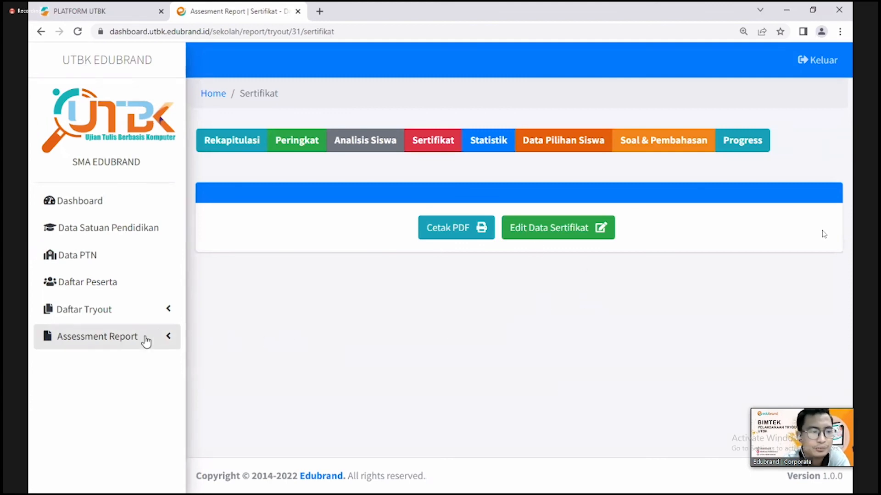
{"action": "left_click", "coordinate": [136, 349]}
{"action": "left_click", "coordinate": [98, 361]}
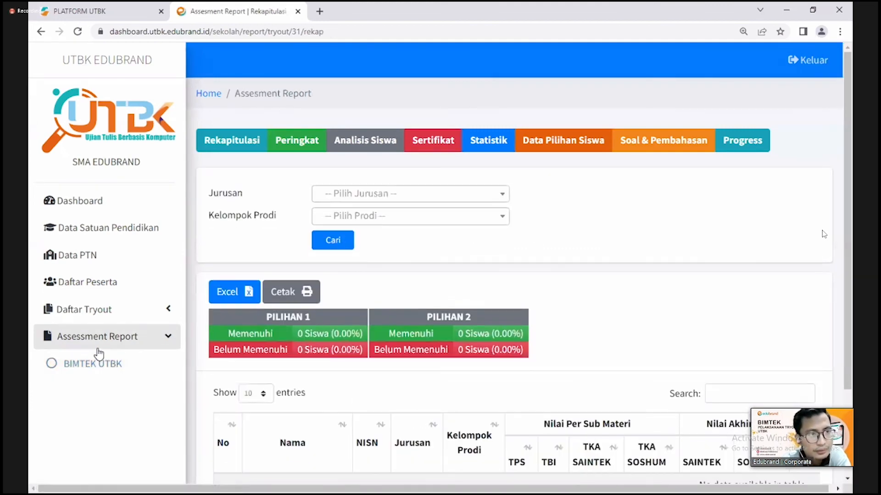